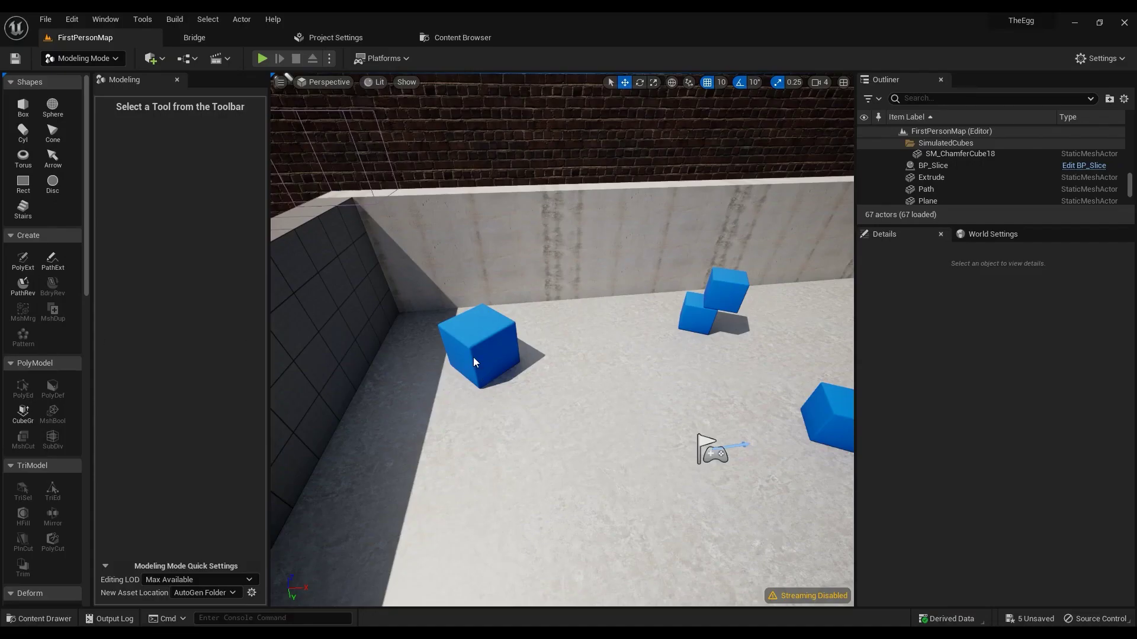
# Switch the editor to Selection mode, look around the level, and return to Modeling mode.
pyautogui.click(95, 59)
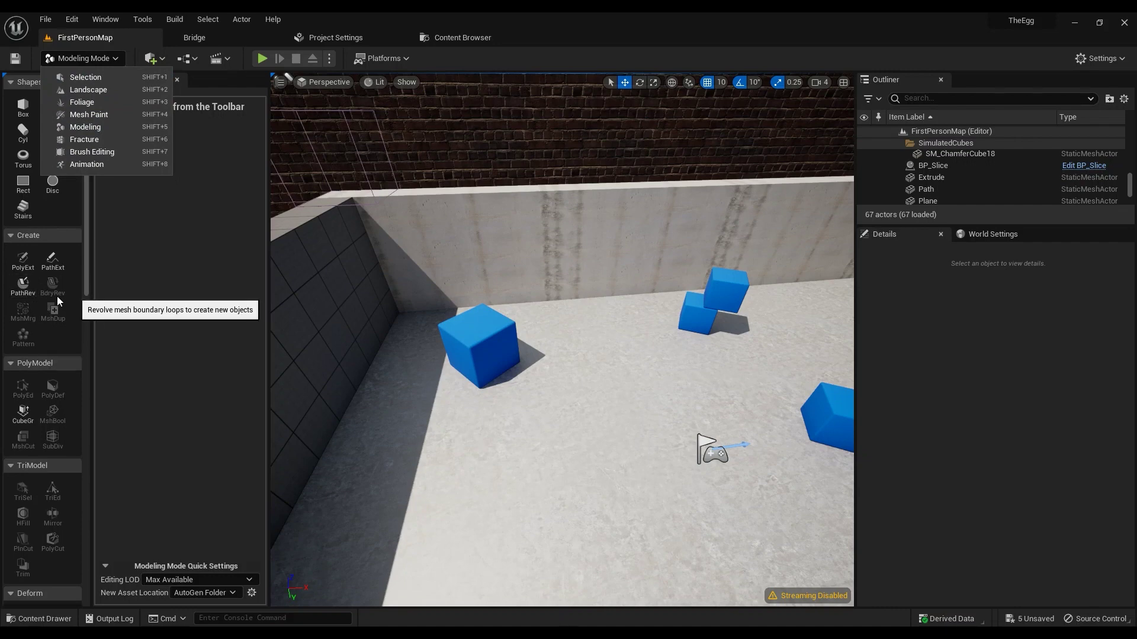
pyautogui.click(85, 77)
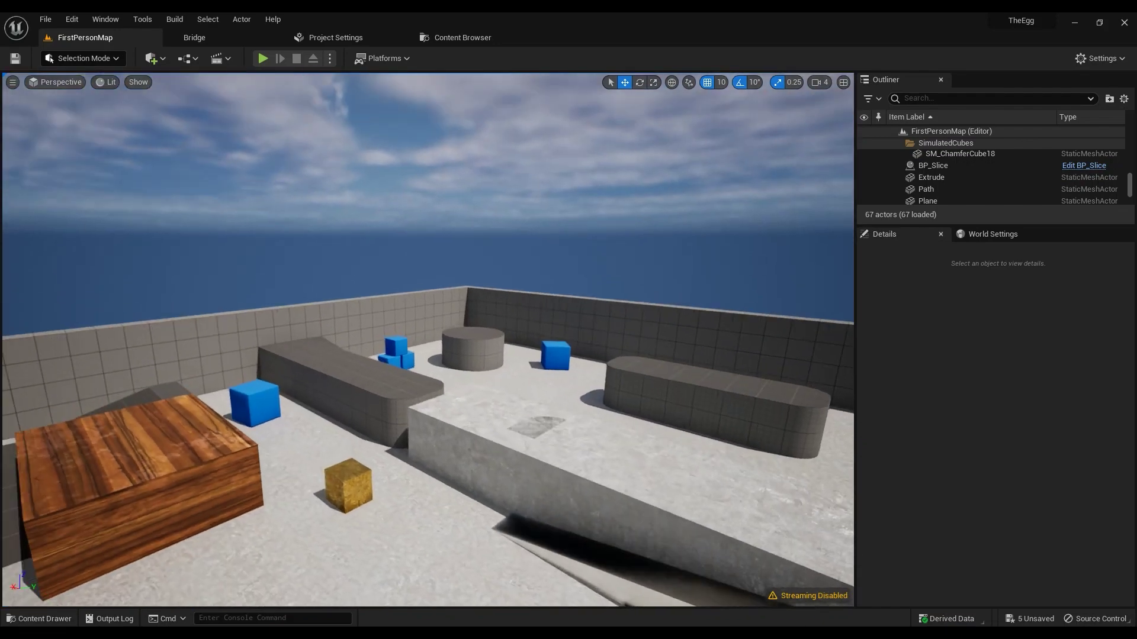
pyautogui.moveTo(428, 340); pyautogui.dragTo(190, 374, button='right')
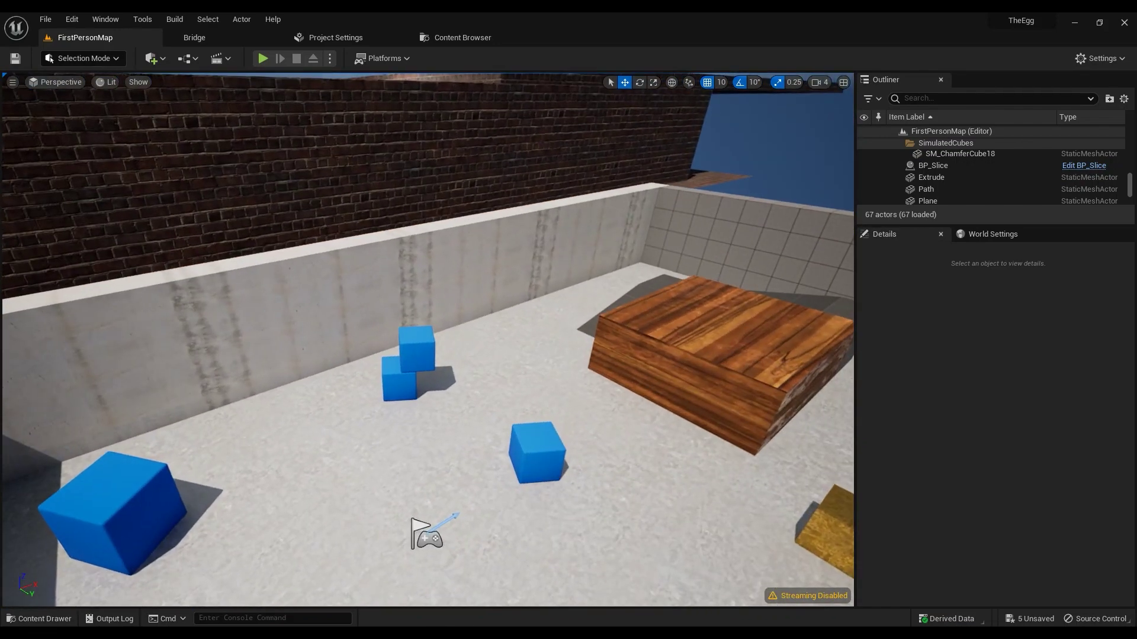
pyautogui.click(102, 62)
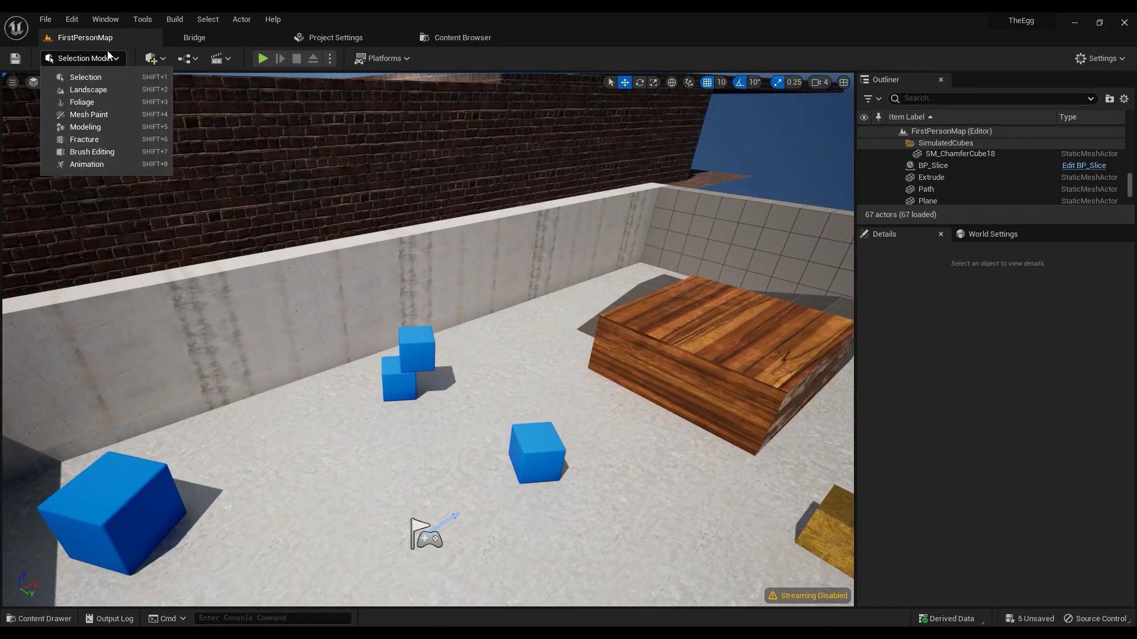
pyautogui.click(92, 128)
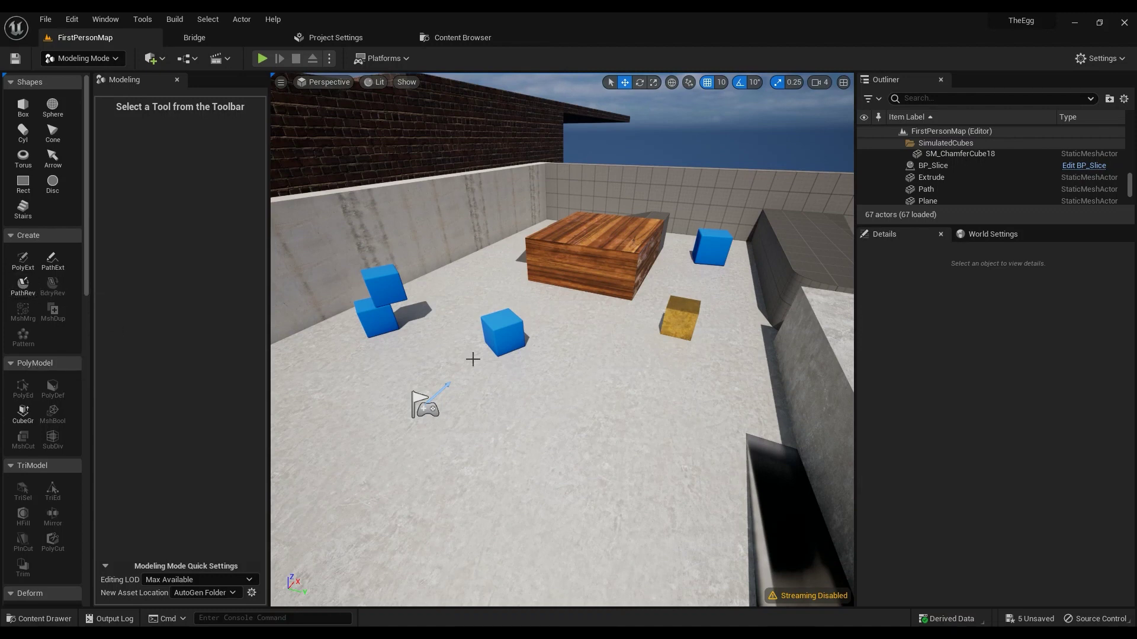
# Start a path revolve and raise its draw plane above the floor to an origin height of 350.
pyautogui.click(26, 284)
pyautogui.moveTo(485, 414); pyautogui.dragTo(486, 414, button='right')
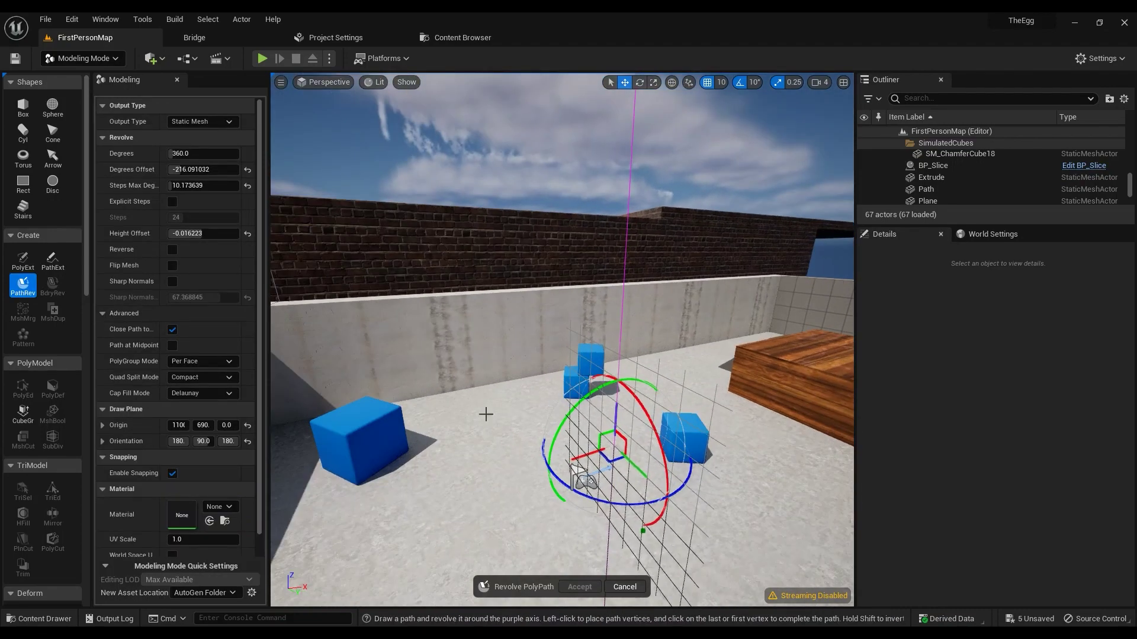
pyautogui.moveTo(533, 516); pyautogui.dragTo(581, 509, button='right')
pyautogui.moveTo(387, 586); pyautogui.dragTo(537, 367, button='right')
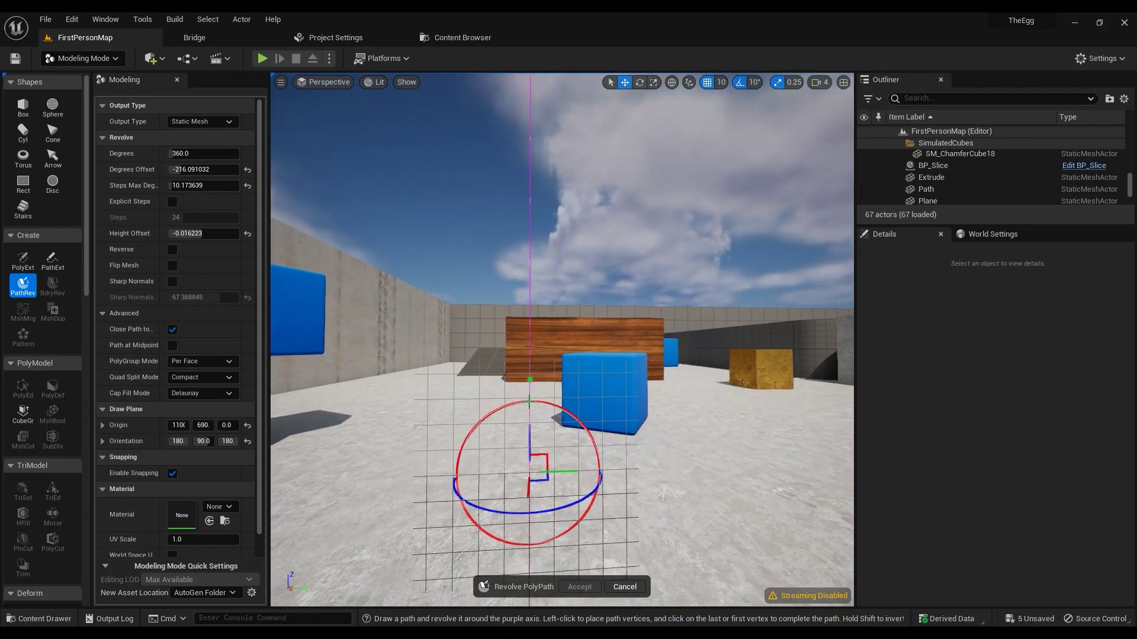
pyautogui.moveTo(528, 433); pyautogui.dragTo(528, 157)
pyautogui.moveTo(548, 359); pyautogui.dragTo(541, 373, button='right')
pyautogui.moveTo(554, 333); pyautogui.dragTo(554, 224)
pyautogui.moveTo(554, 224); pyautogui.dragTo(549, 275, button='right')
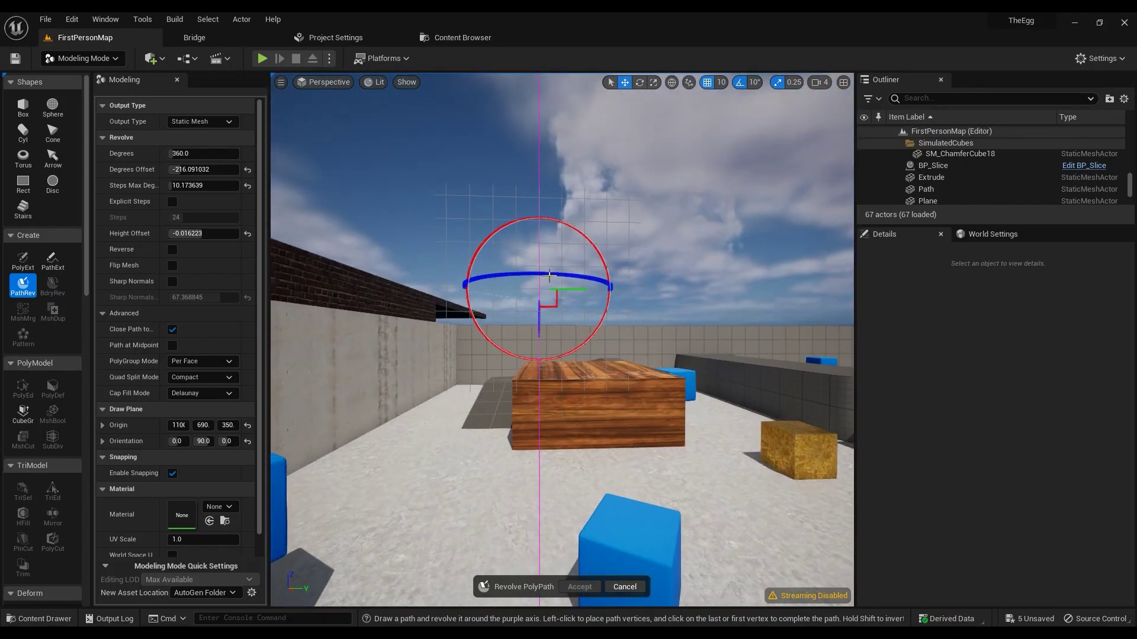
# Draw a closed stepped profile descending outward from the revolve axis in three tiers, with a flat base returning to the axis.
pyautogui.click(540, 202)
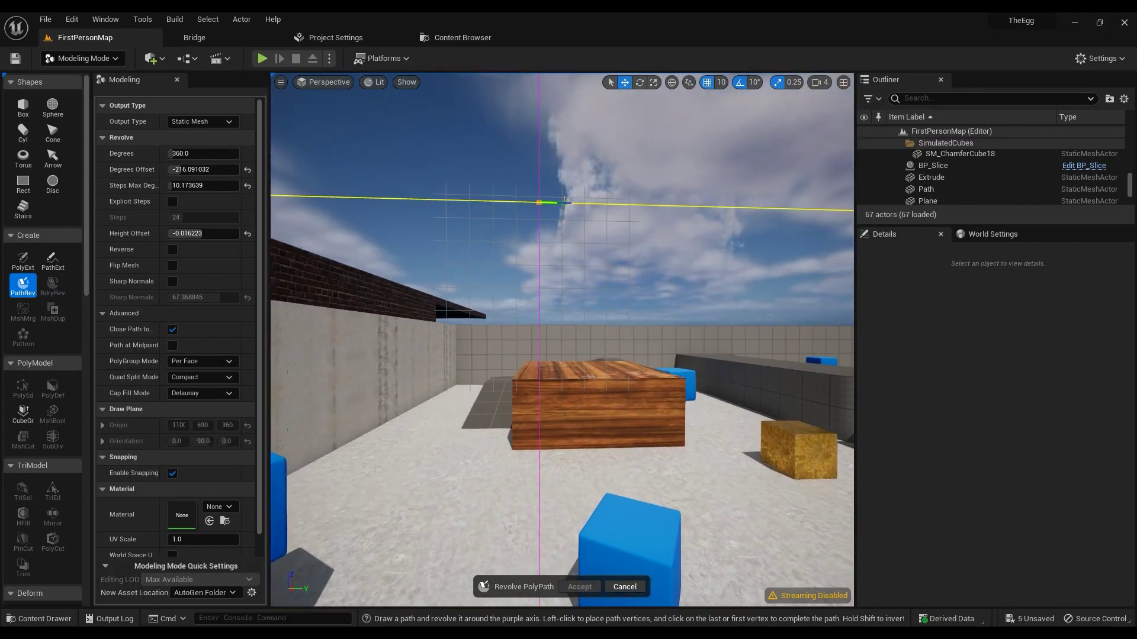
pyautogui.click(563, 203)
pyautogui.click(578, 224)
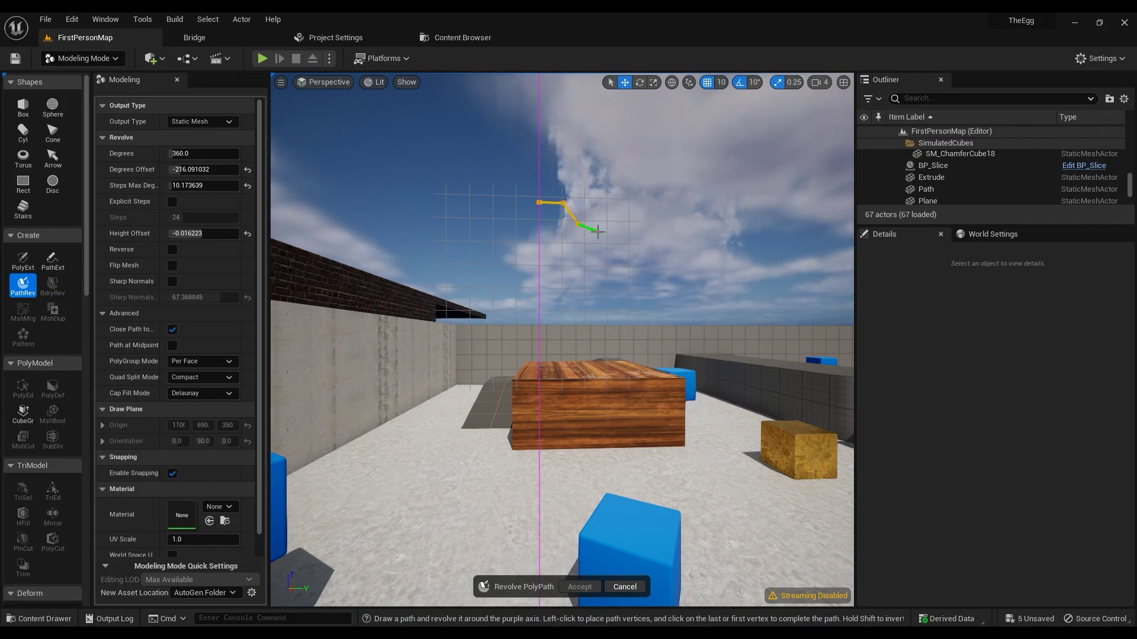
pyautogui.click(599, 224)
pyautogui.click(645, 248)
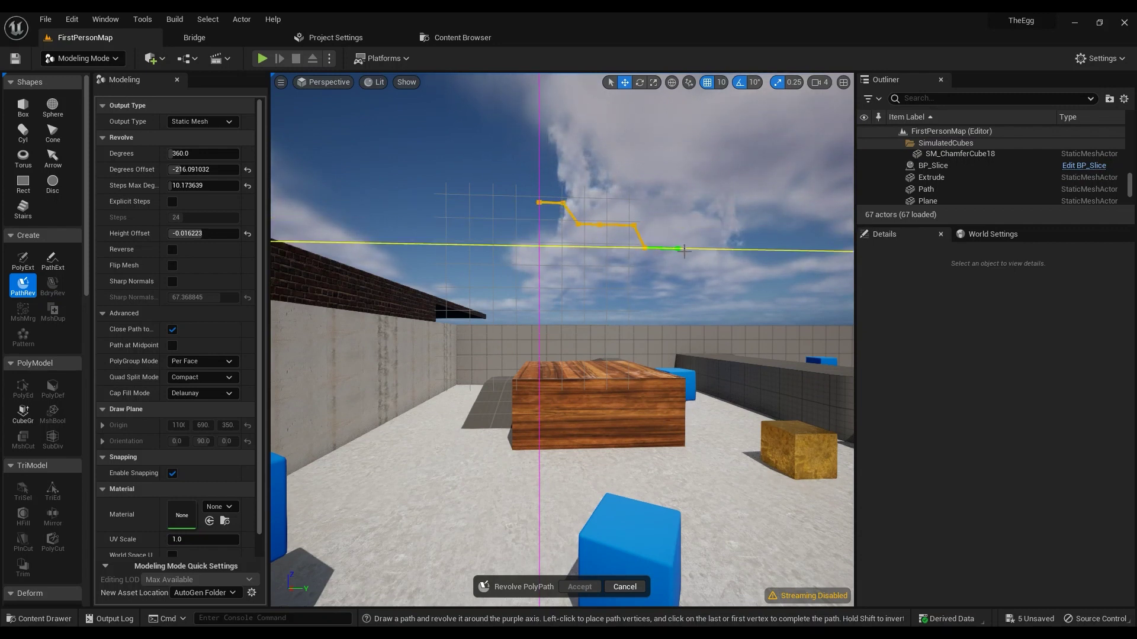
pyautogui.click(694, 249)
pyautogui.click(705, 276)
pyautogui.click(756, 275)
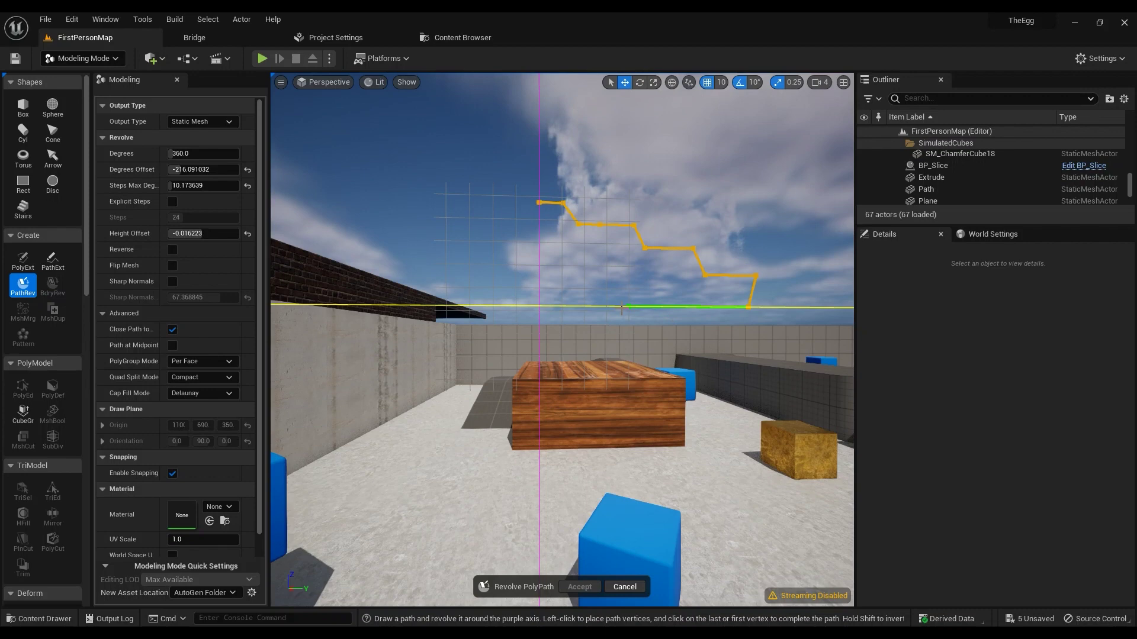
pyautogui.click(538, 307)
pyautogui.click(539, 203)
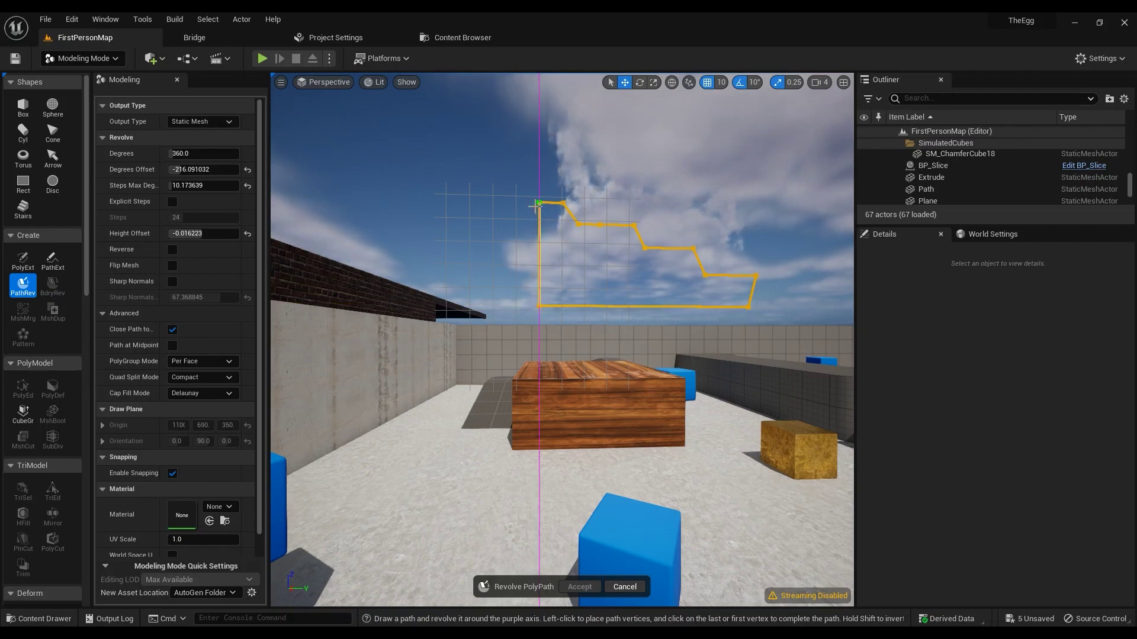
pyautogui.click(538, 204)
# Examine the revolved preview and its profile path from several sides and heights.
pyautogui.moveTo(518, 279); pyautogui.dragTo(494, 300, button='right')
pyautogui.press('e')
pyautogui.press('s')
pyautogui.press('q')
pyautogui.press('w')
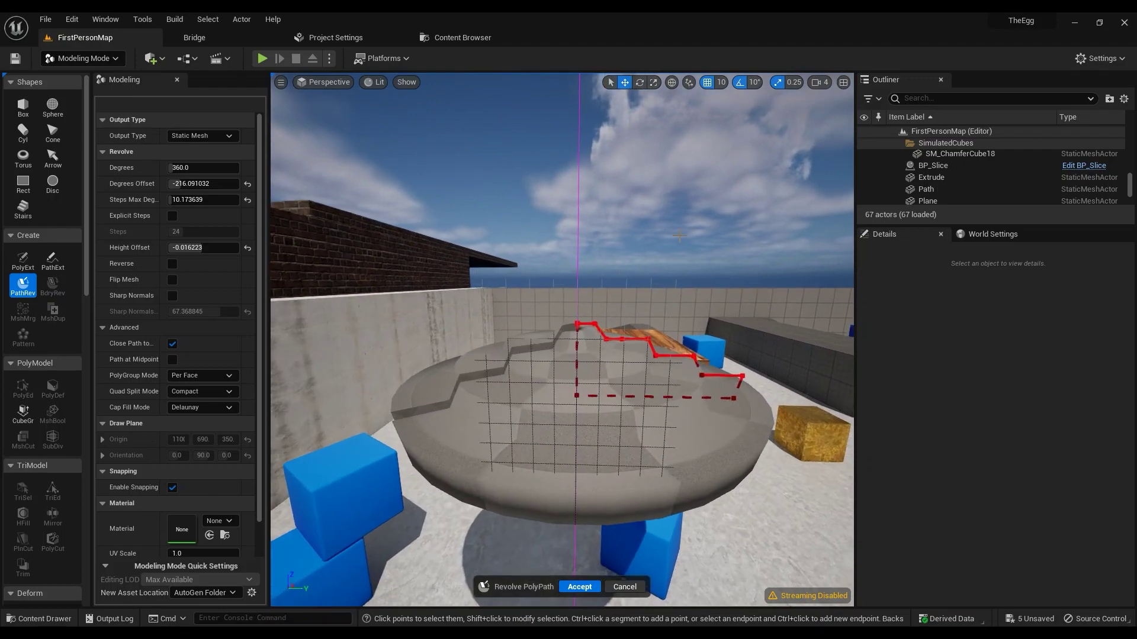
pyautogui.press('d')
pyautogui.moveTo(709, 339); pyautogui.dragTo(651, 319, button='right')
pyautogui.press('q')
pyautogui.press('e')
pyautogui.press('a')
pyautogui.moveTo(521, 299); pyautogui.dragTo(606, 296, button='right')
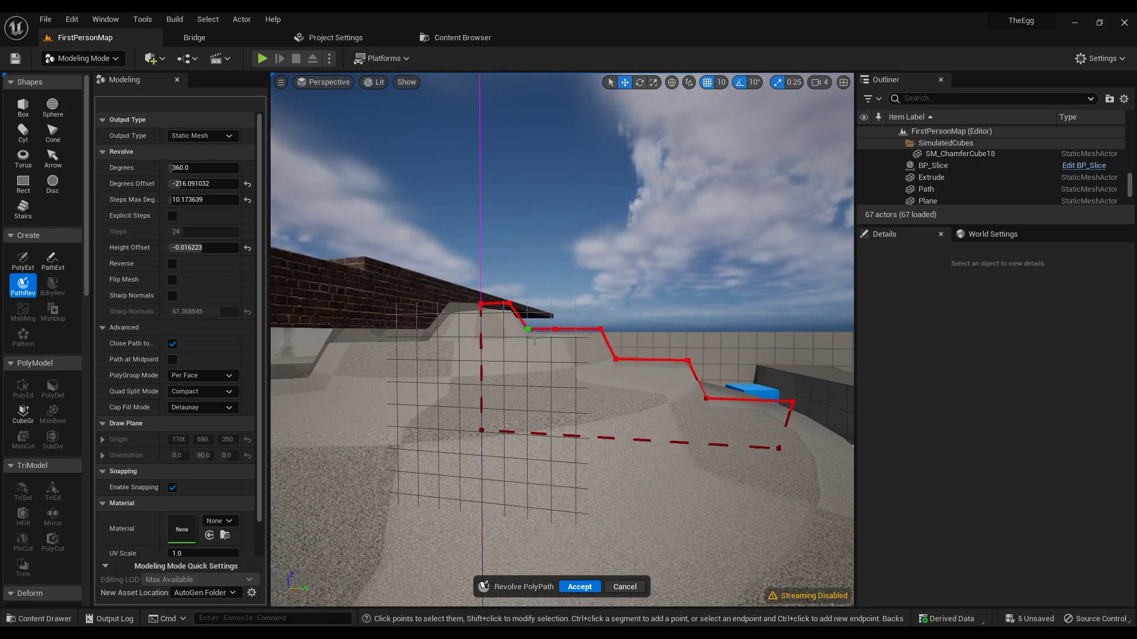
pyautogui.press('s')
pyautogui.press('d')
pyautogui.moveTo(539, 341); pyautogui.dragTo(331, 409, button='right')
pyautogui.press('e')
pyautogui.moveTo(539, 373); pyautogui.dragTo(550, 341, button='right')
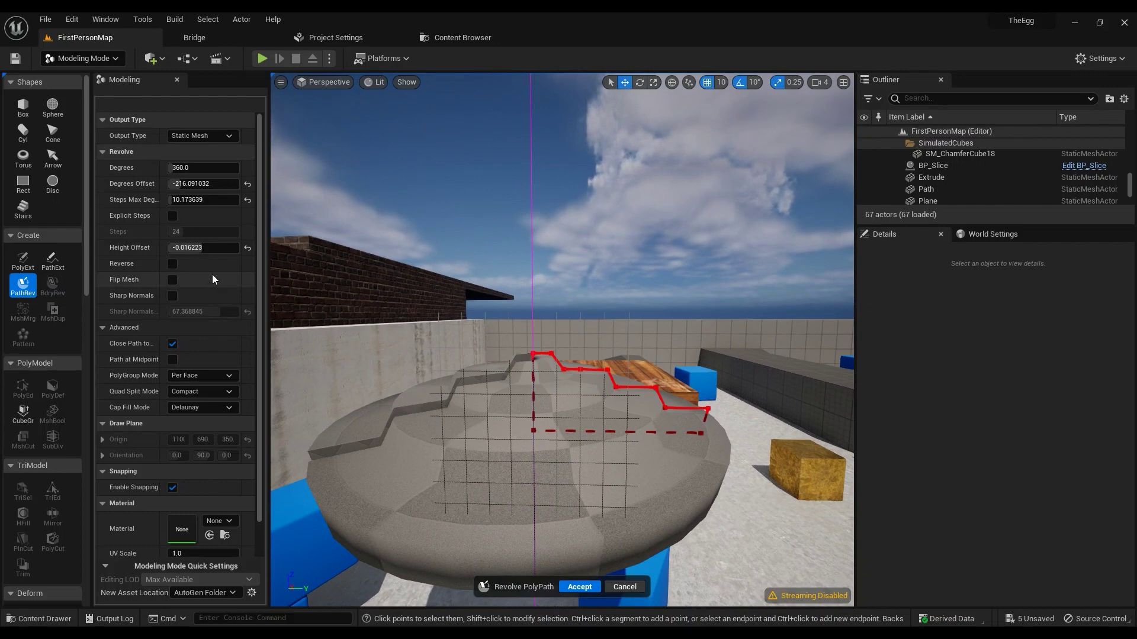
# Try a revolve angle of 3600 degrees and restore it to 360.
pyautogui.click(195, 167)
pyautogui.write('3600')
pyautogui.press('Return')
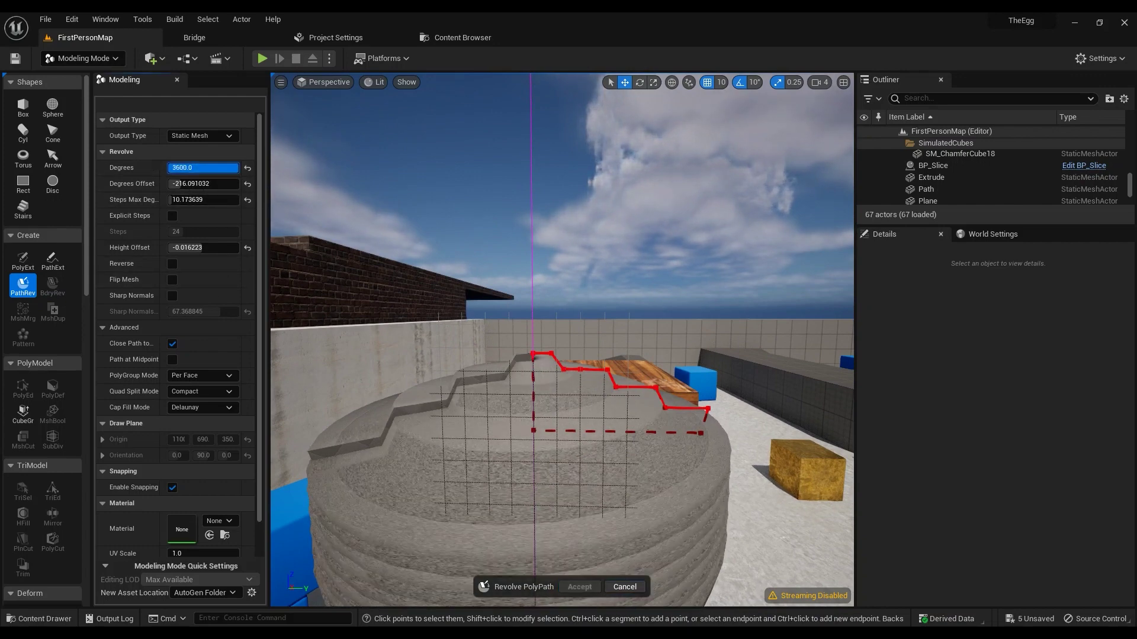
pyautogui.moveTo(236, 168); pyautogui.dragTo(193, 168)
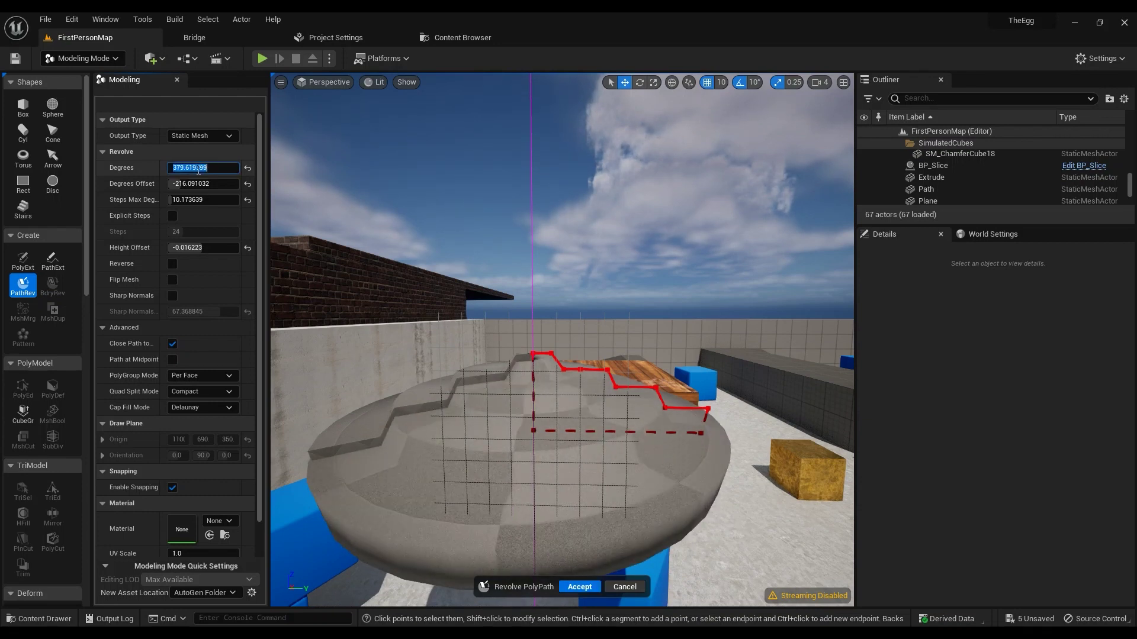
pyautogui.press('Return')
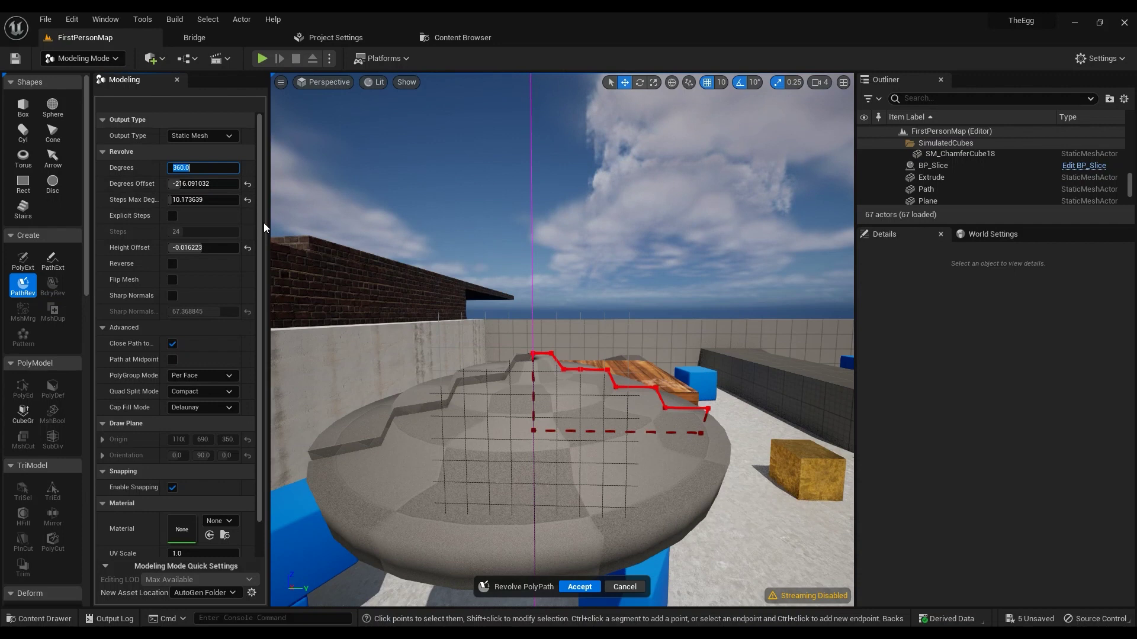
# Reset the revolve's degrees offset, try different start angles, and leave it at about -32.94.
pyautogui.click(247, 184)
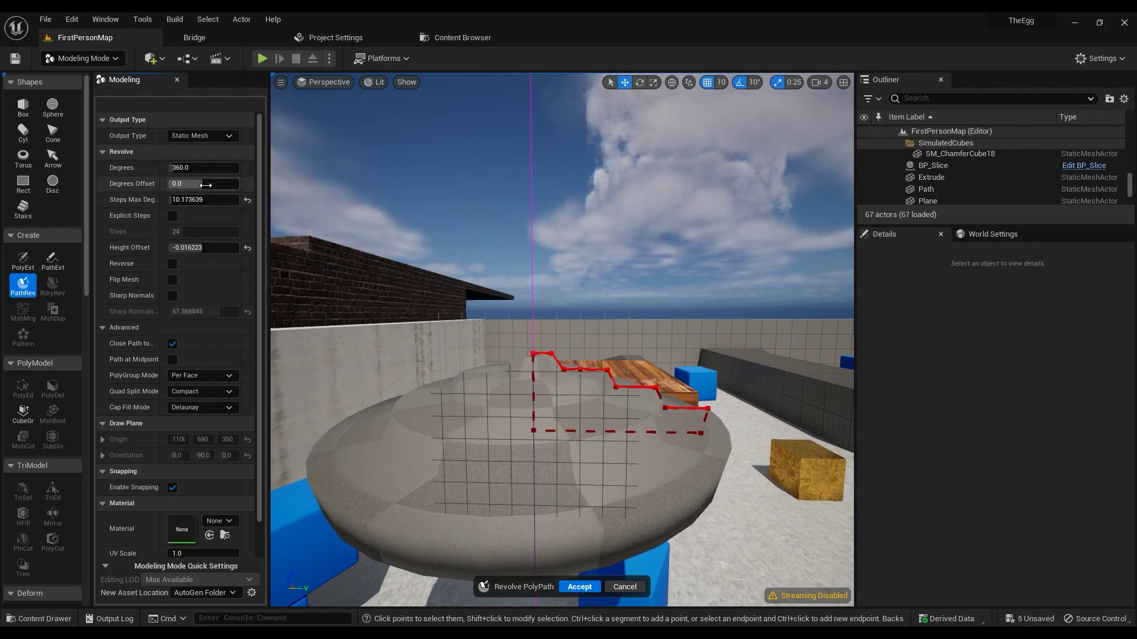
pyautogui.moveTo(197, 187)
pyautogui.mouseDown()
pyautogui.moveTo(116, 187)
pyautogui.moveTo(198, 187)
pyautogui.moveTo(183, 184)
pyautogui.mouseUp()
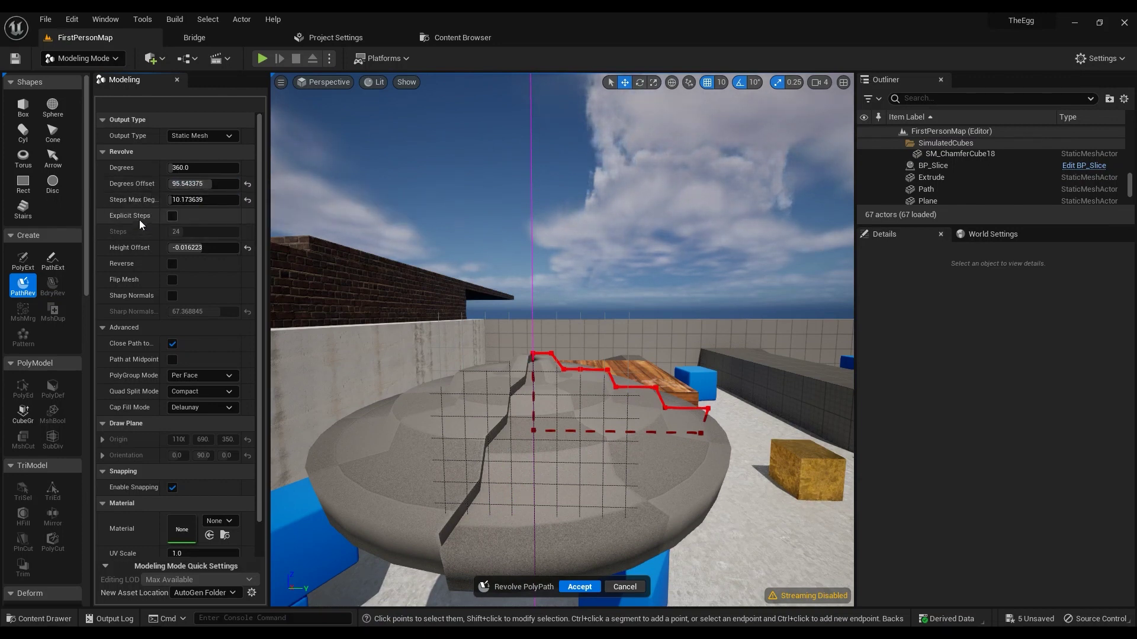
pyautogui.moveTo(214, 184); pyautogui.dragTo(200, 184)
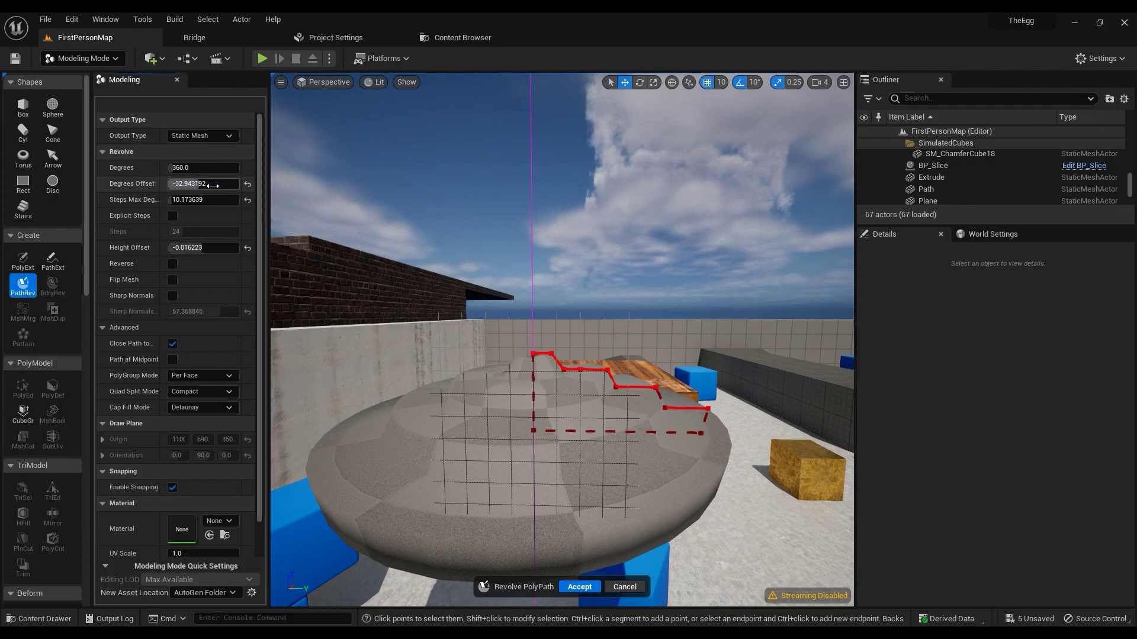
# Try coarser revolve segments by raising the maximum degrees per step to about 93 and 120.
pyautogui.click(247, 200)
pyautogui.moveTo(160, 206); pyautogui.dragTo(217, 202)
pyautogui.moveTo(646, 427)
pyautogui.mouseDown(button='right')
pyautogui.moveTo(628, 503)
pyautogui.moveTo(616, 495)
pyautogui.moveTo(622, 453)
pyautogui.moveTo(646, 408)
pyautogui.mouseUp(button='right')
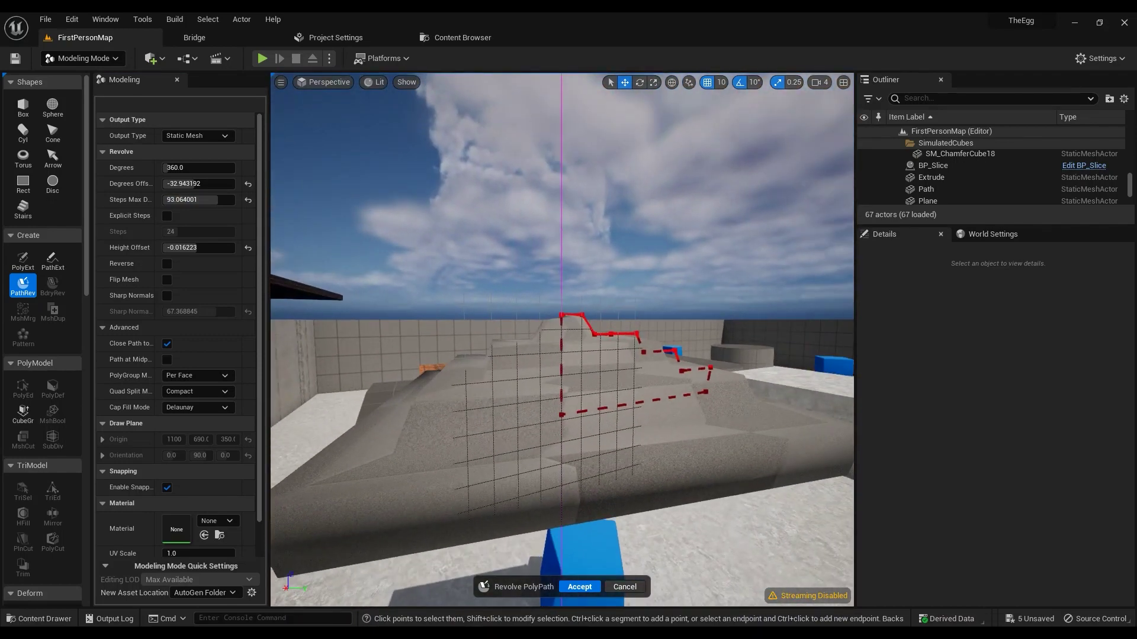
pyautogui.moveTo(219, 201)
pyautogui.mouseDown()
pyautogui.moveTo(197, 201)
pyautogui.moveTo(219, 201)
pyautogui.mouseUp()
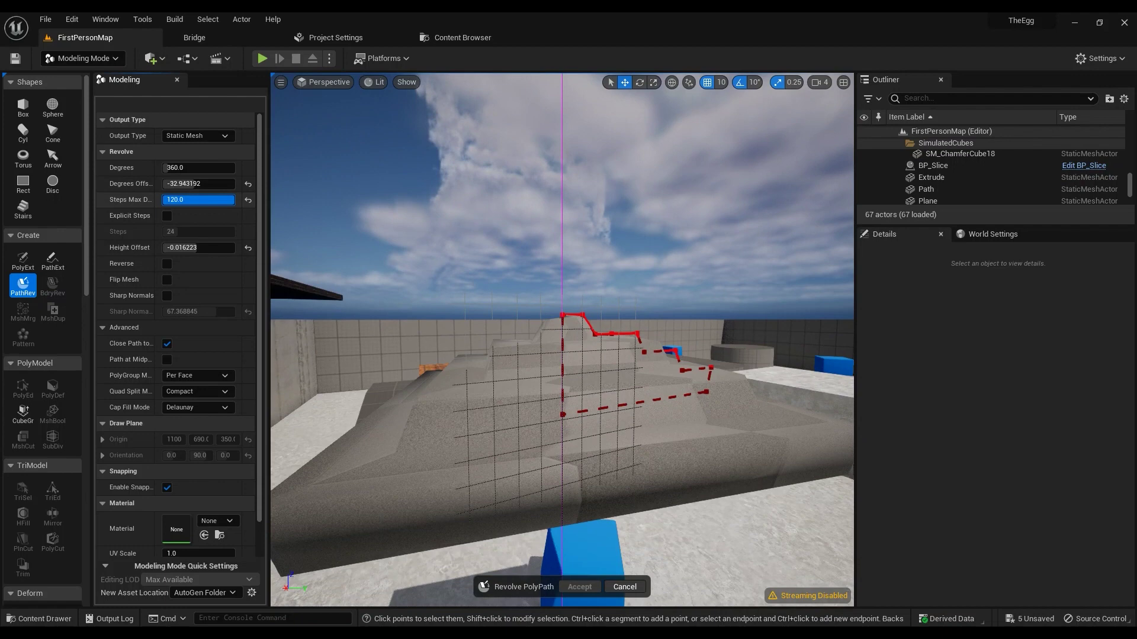
pyautogui.moveTo(521, 331); pyautogui.dragTo(503, 402, button='right')
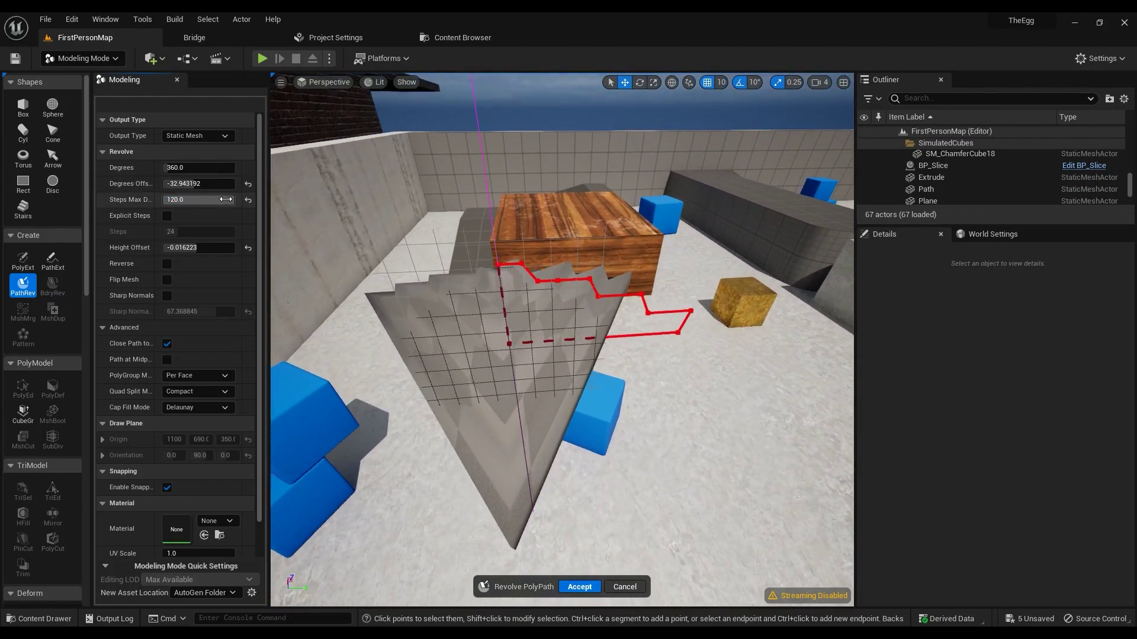
pyautogui.moveTo(226, 199); pyautogui.dragTo(221, 200)
pyautogui.moveTo(518, 382); pyautogui.dragTo(503, 349, button='right')
pyautogui.moveTo(222, 201); pyautogui.dragTo(233, 200)
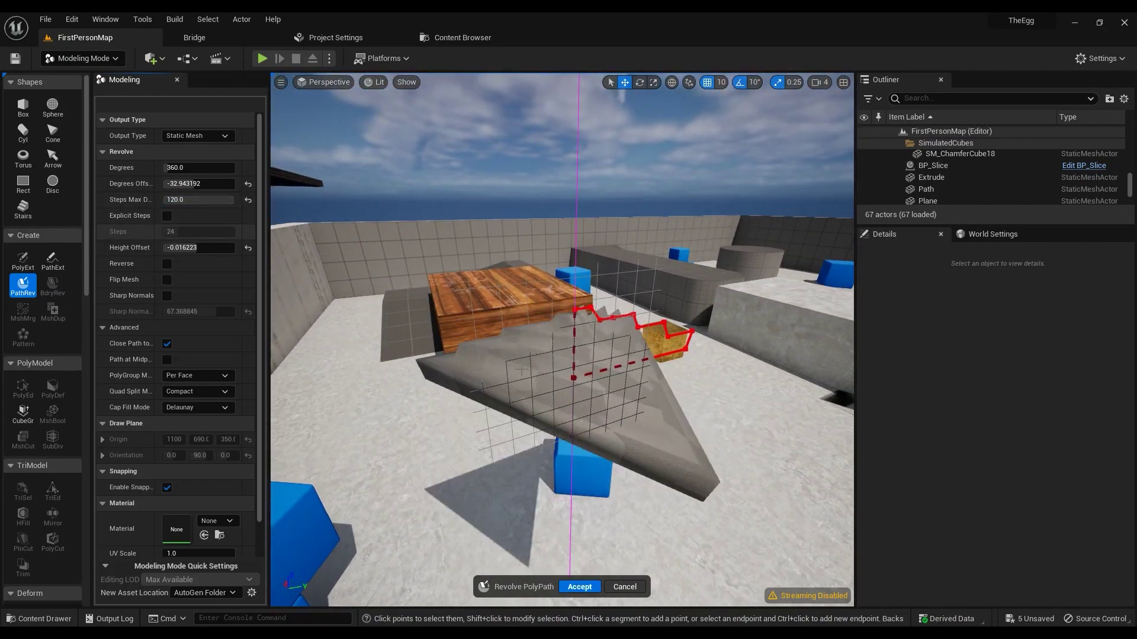
pyautogui.moveTo(662, 363); pyautogui.dragTo(610, 373, button='right')
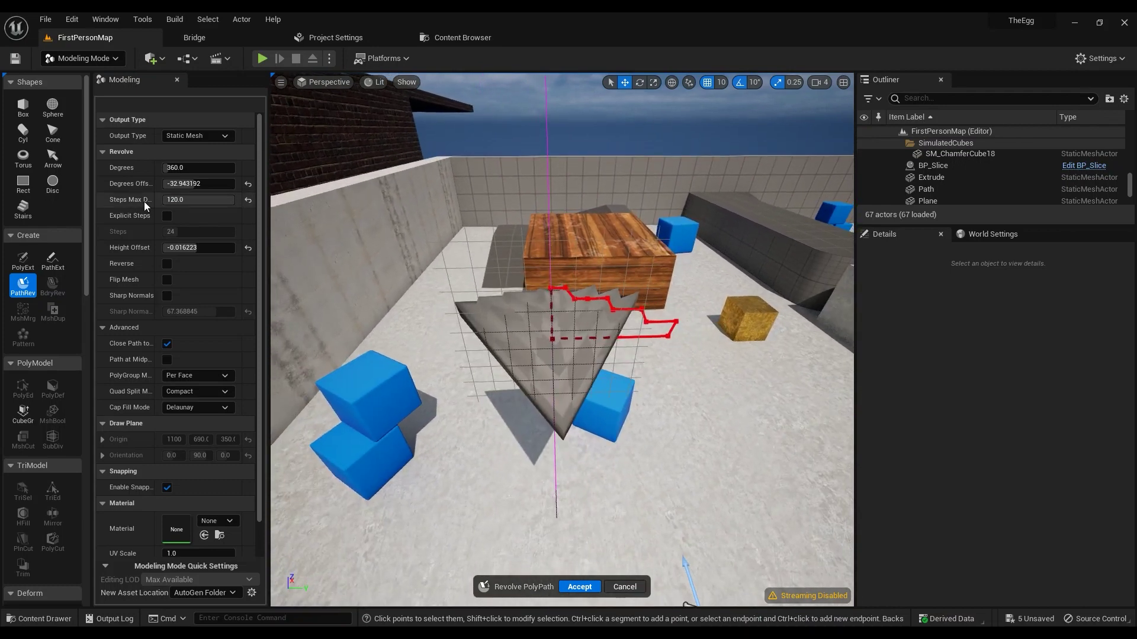
# Reset the revolve's maximum degrees per step to 15 and its height offset to 0.
pyautogui.click(248, 200)
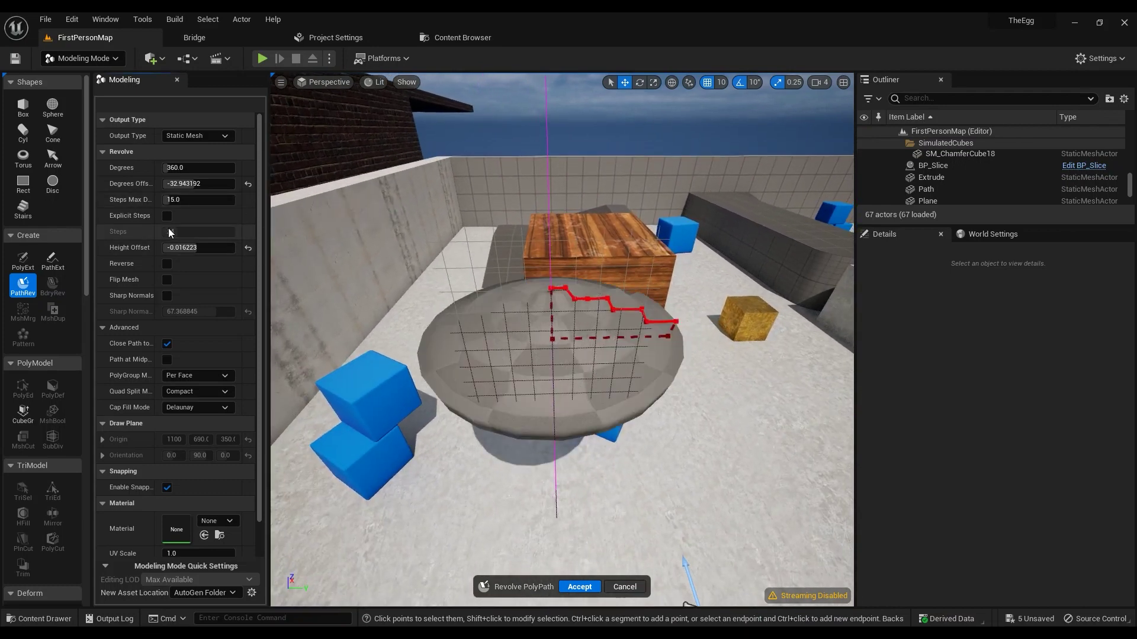
pyautogui.click(248, 248)
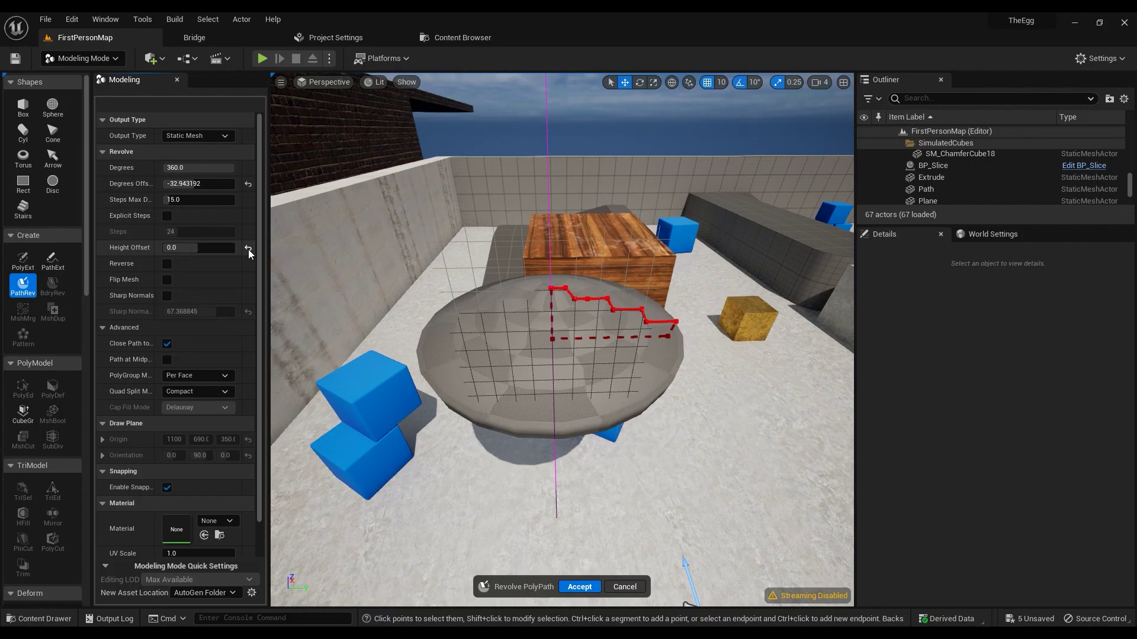
# Try different height offsets on the revolved shape and reset the offset to 0.
pyautogui.moveTo(561, 384); pyautogui.dragTo(566, 360, button='right')
pyautogui.press('w')
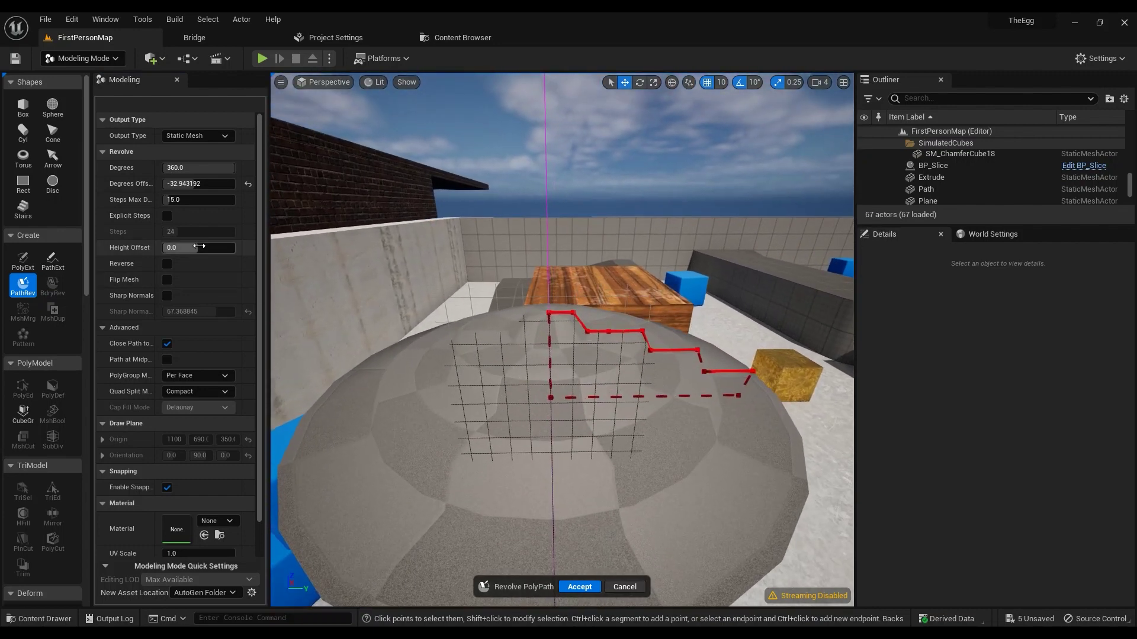
pyautogui.moveTo(200, 247); pyautogui.dragTo(211, 247)
pyautogui.press('s')
pyautogui.press('d')
pyautogui.moveTo(414, 308); pyautogui.dragTo(331, 349, button='right')
pyautogui.click(248, 248)
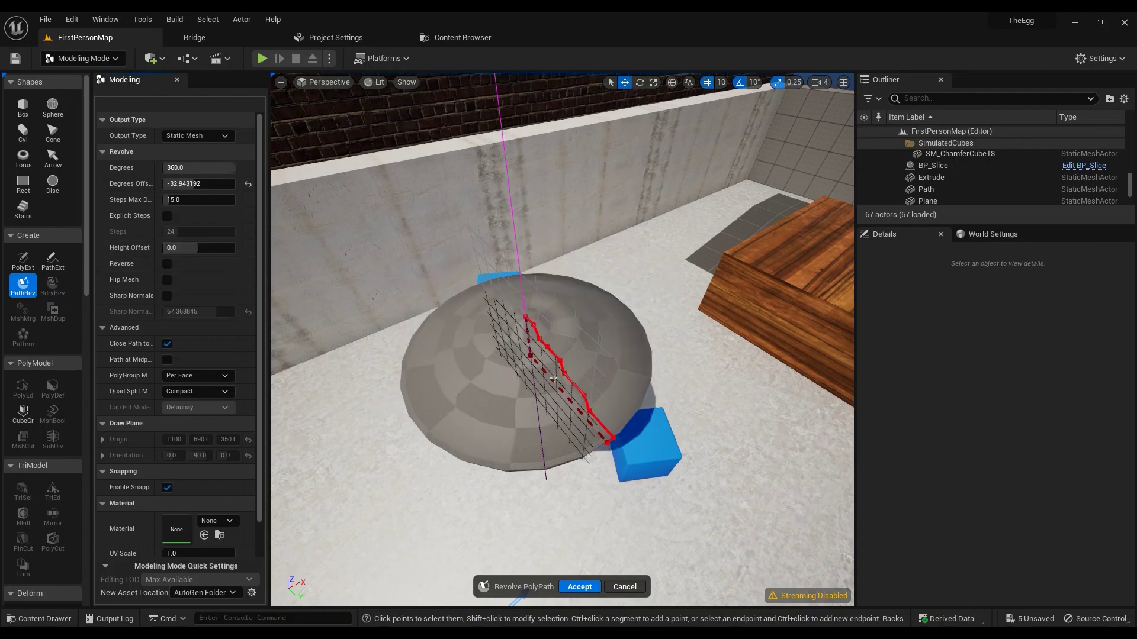
pyautogui.press('f')
pyautogui.moveTo(187, 248); pyautogui.dragTo(237, 247)
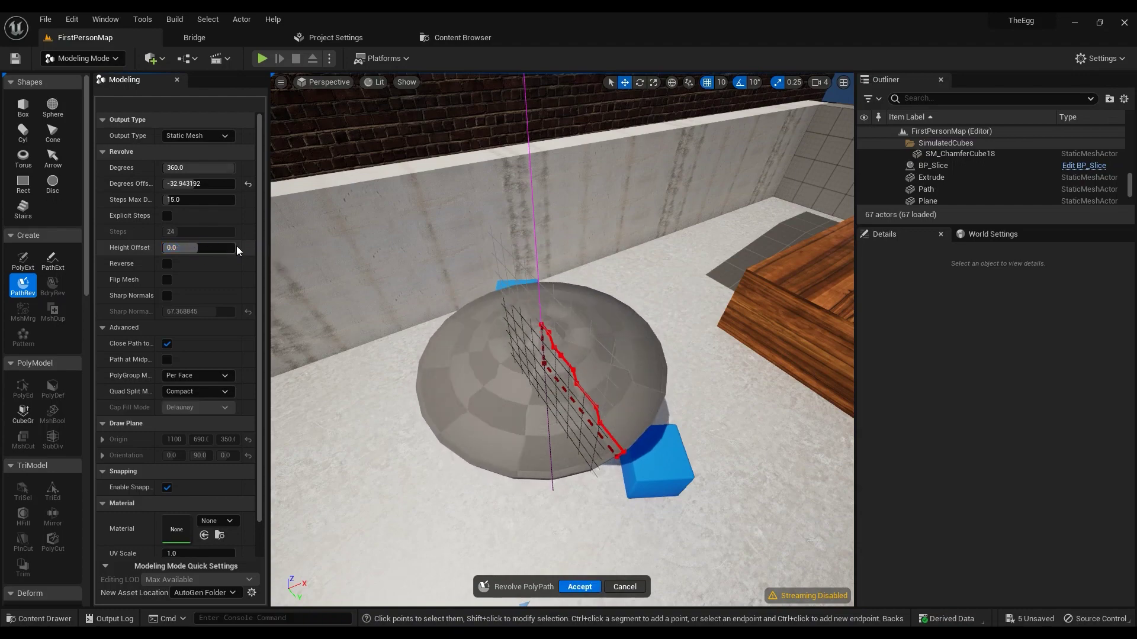
# Turn the revolve's Reverse option on and off again to compare the result.
pyautogui.moveTo(415, 272); pyautogui.dragTo(368, 228, button='right')
pyautogui.moveTo(485, 284); pyautogui.dragTo(533, 325, button='right')
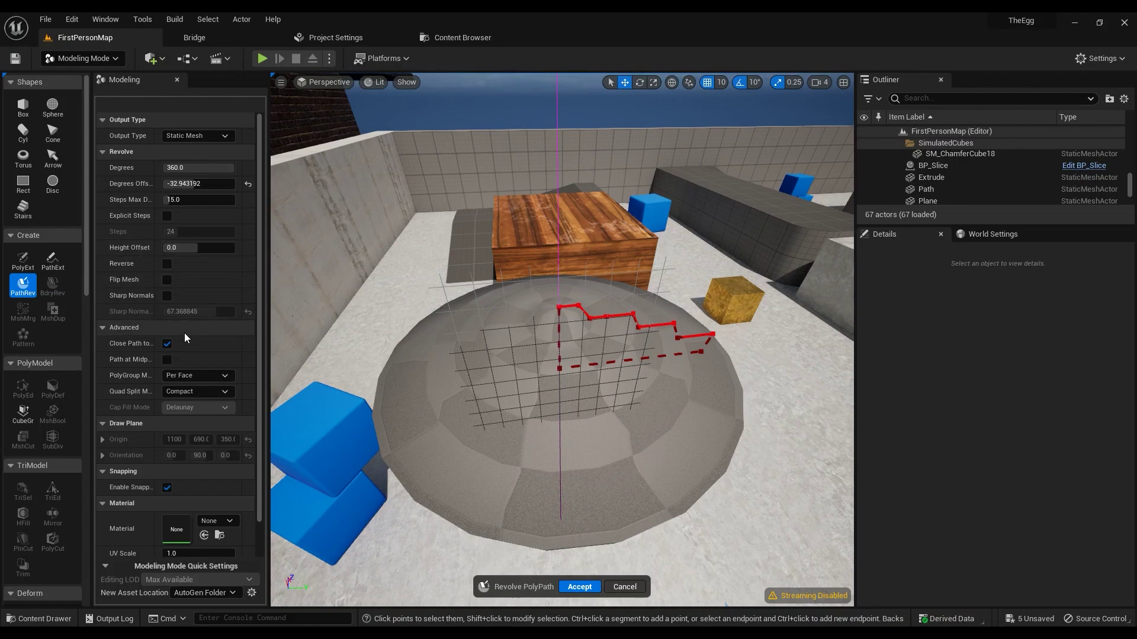
pyautogui.click(167, 264)
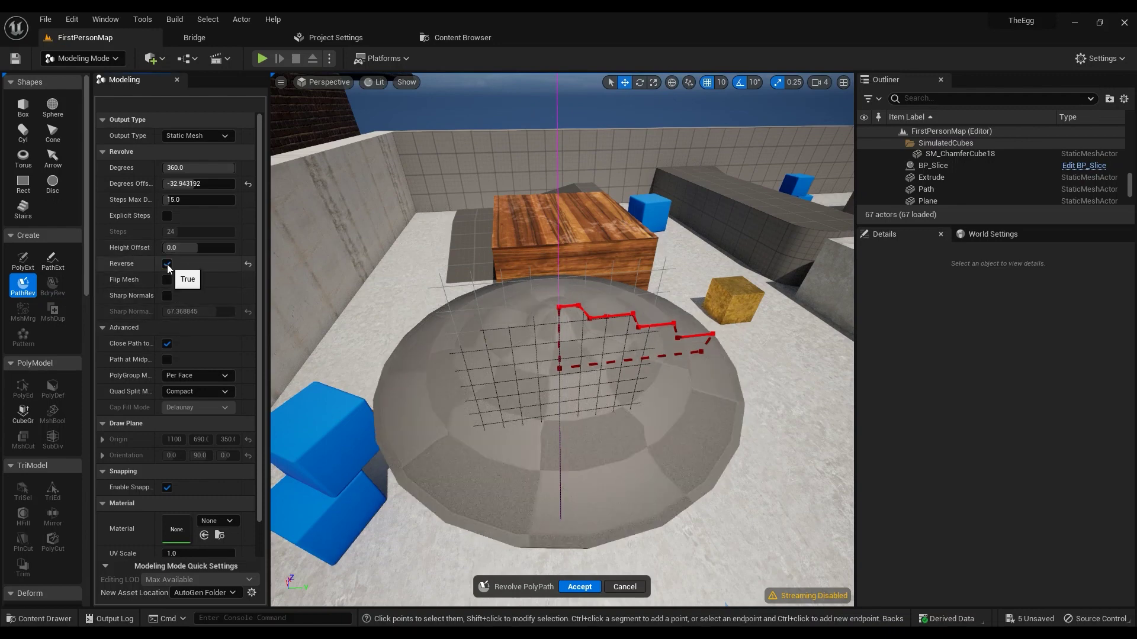
pyautogui.click(167, 264)
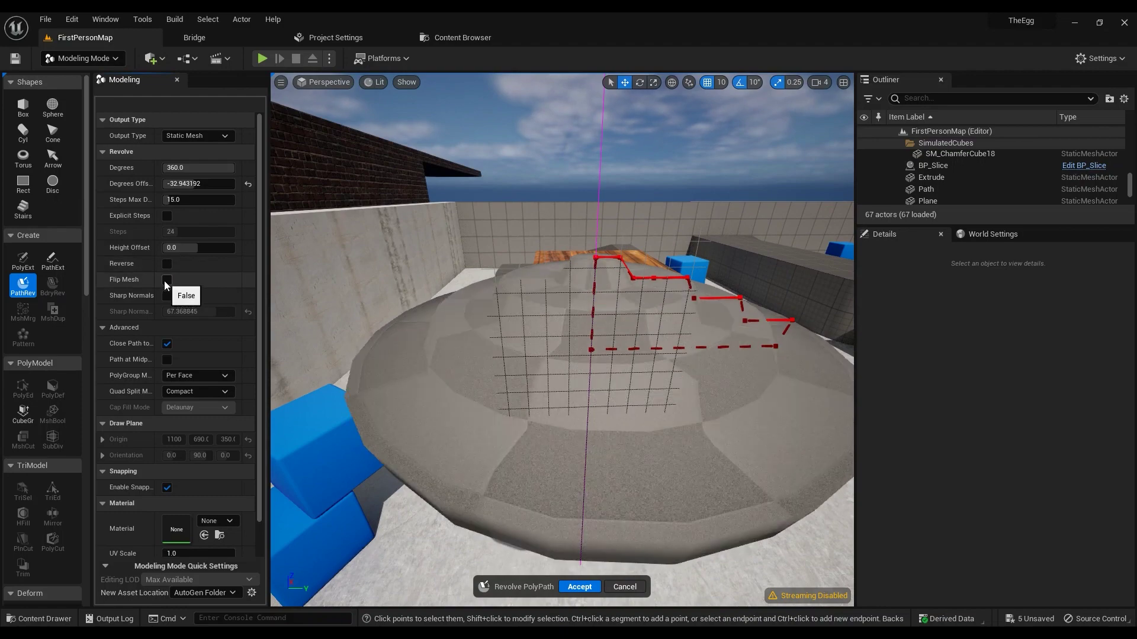
# Toggle the revolve's Flip Mesh option on and off, comparing the shape from inside and outside.
pyautogui.moveTo(569, 411)
pyautogui.mouseDown(button='right')
pyautogui.moveTo(468, 408)
pyautogui.moveTo(414, 368)
pyautogui.moveTo(461, 362)
pyautogui.moveTo(385, 367)
pyautogui.moveTo(379, 355)
pyautogui.moveTo(491, 403)
pyautogui.moveTo(580, 420)
pyautogui.moveTo(612, 406)
pyautogui.moveTo(560, 409)
pyautogui.moveTo(570, 414)
pyautogui.mouseUp(button='right')
pyautogui.click(167, 280)
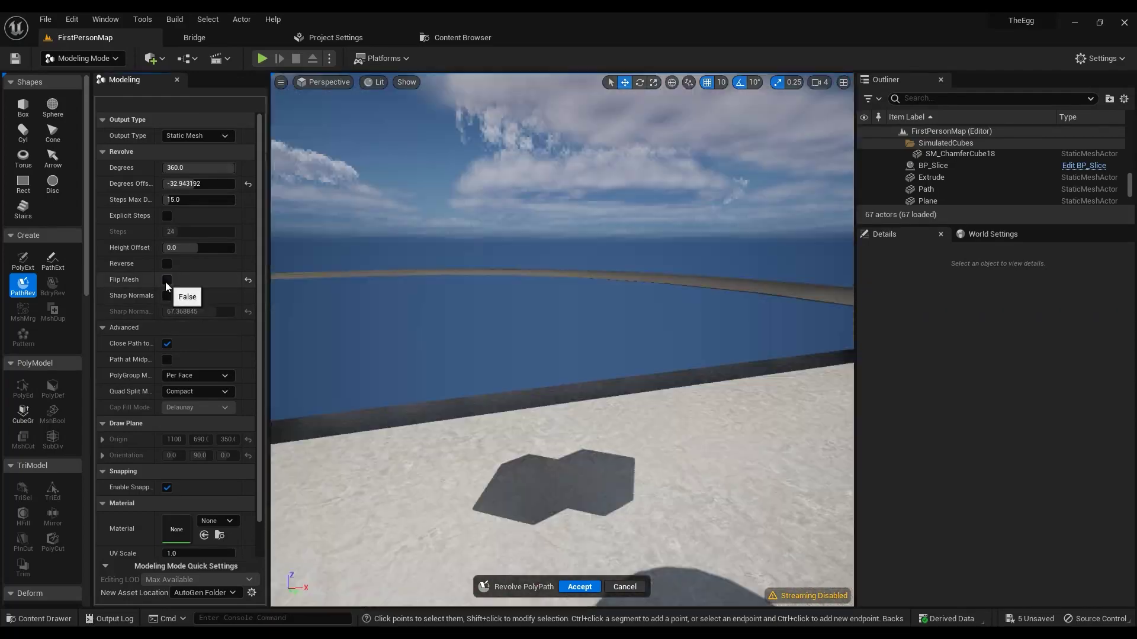
pyautogui.click(167, 280)
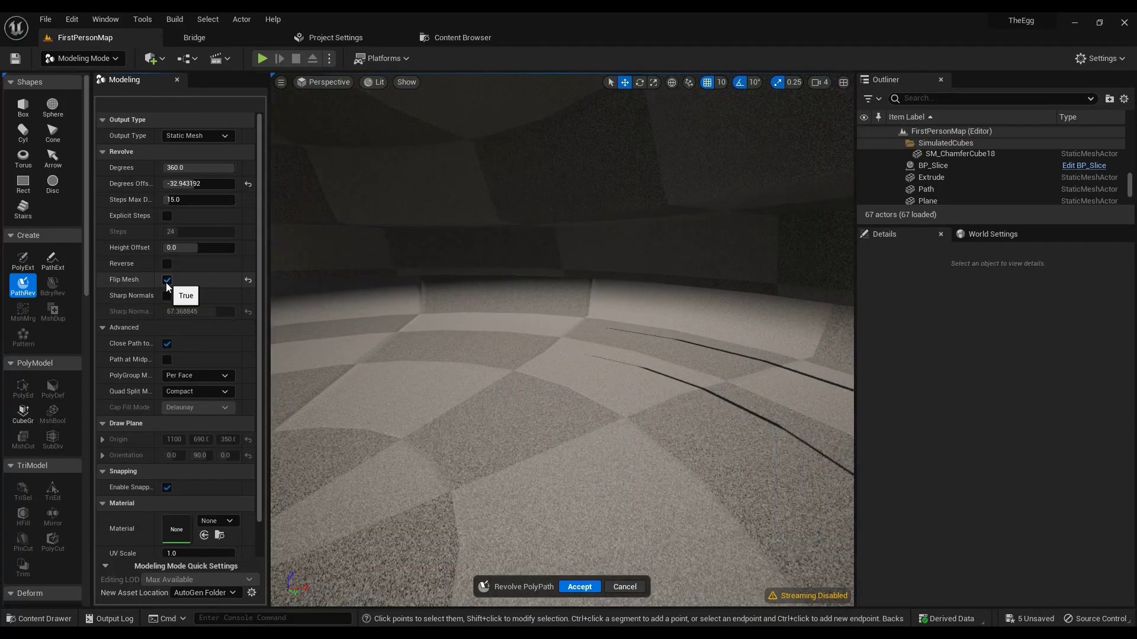
pyautogui.moveTo(378, 261); pyautogui.dragTo(391, 281, button='right')
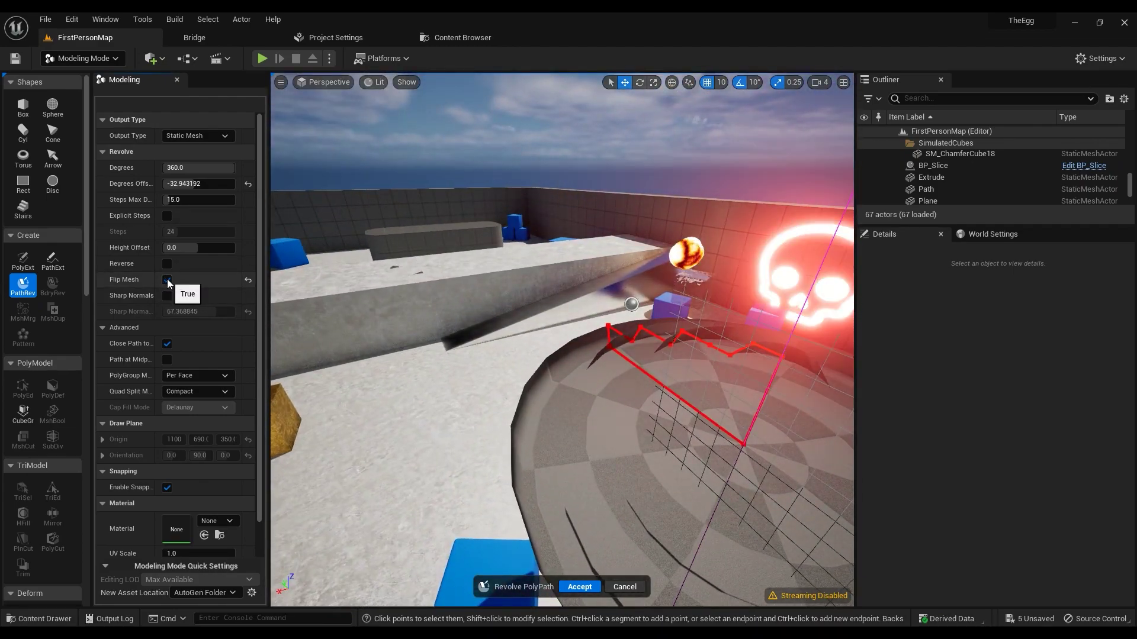
pyautogui.click(167, 280)
pyautogui.moveTo(607, 335); pyautogui.dragTo(607, 305, button='right')
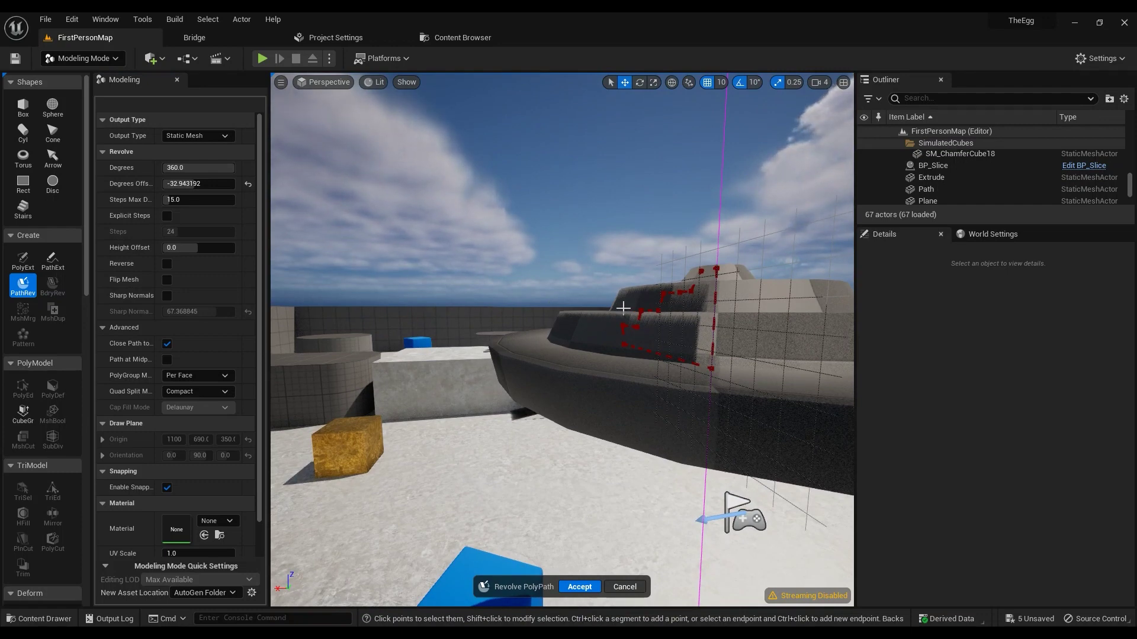
pyautogui.moveTo(618, 324); pyautogui.dragTo(618, 324, button='right')
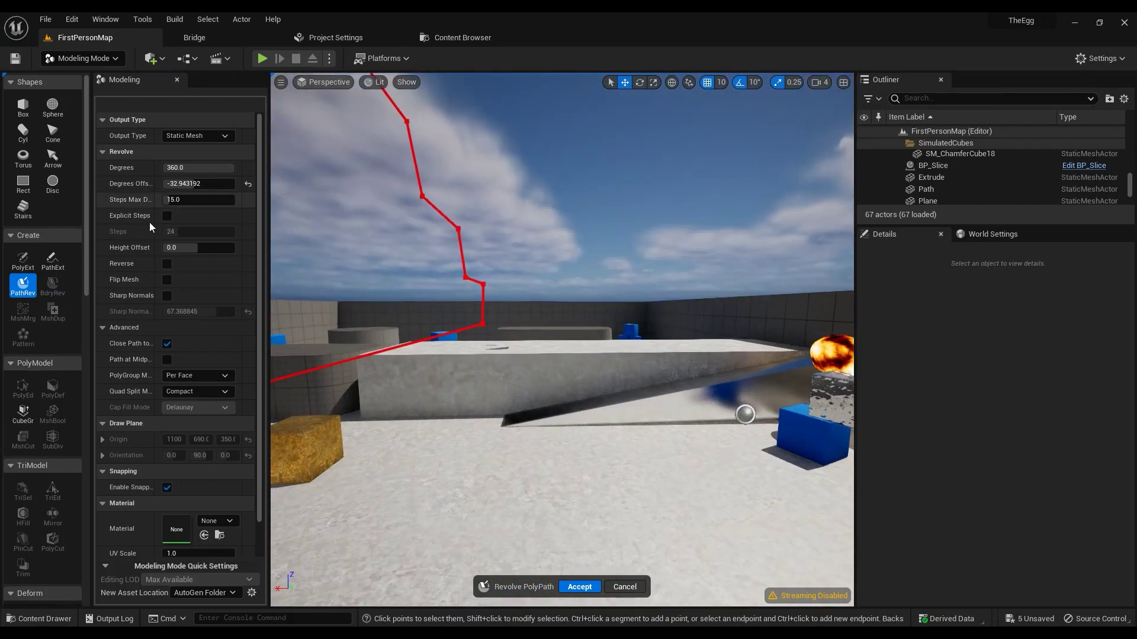
# Turn Flip Mesh on once more, examine the shape's inner surface, and turn the option off again.
pyautogui.click(167, 280)
pyautogui.moveTo(322, 305); pyautogui.dragTo(322, 304, button='right')
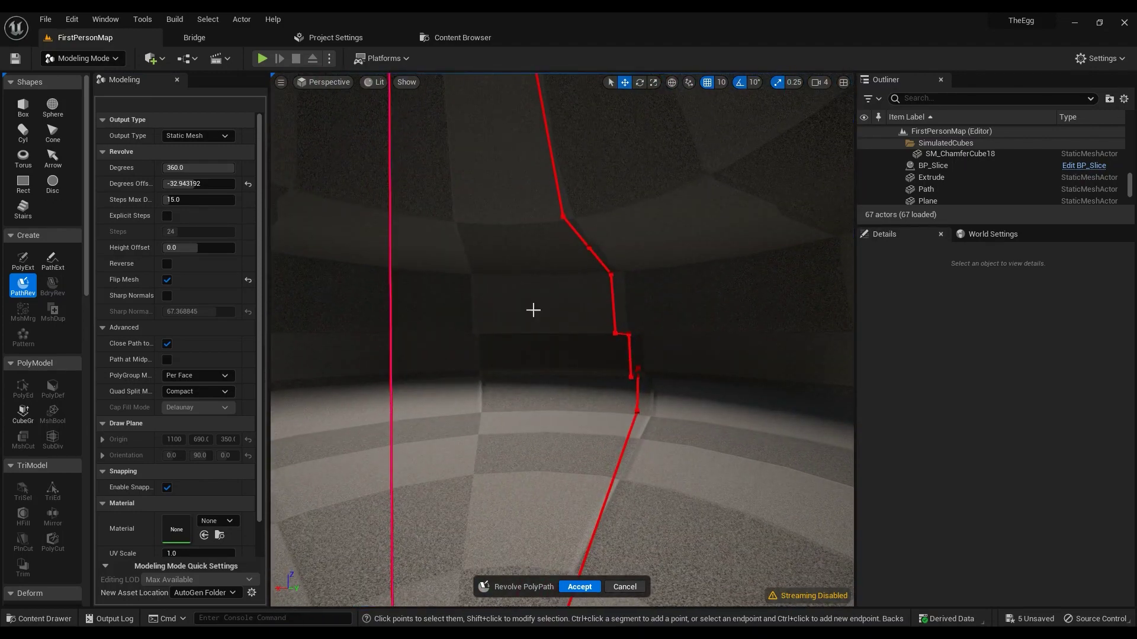
pyautogui.press('s')
pyautogui.moveTo(469, 370); pyautogui.dragTo(515, 385, button='right')
pyautogui.click(167, 280)
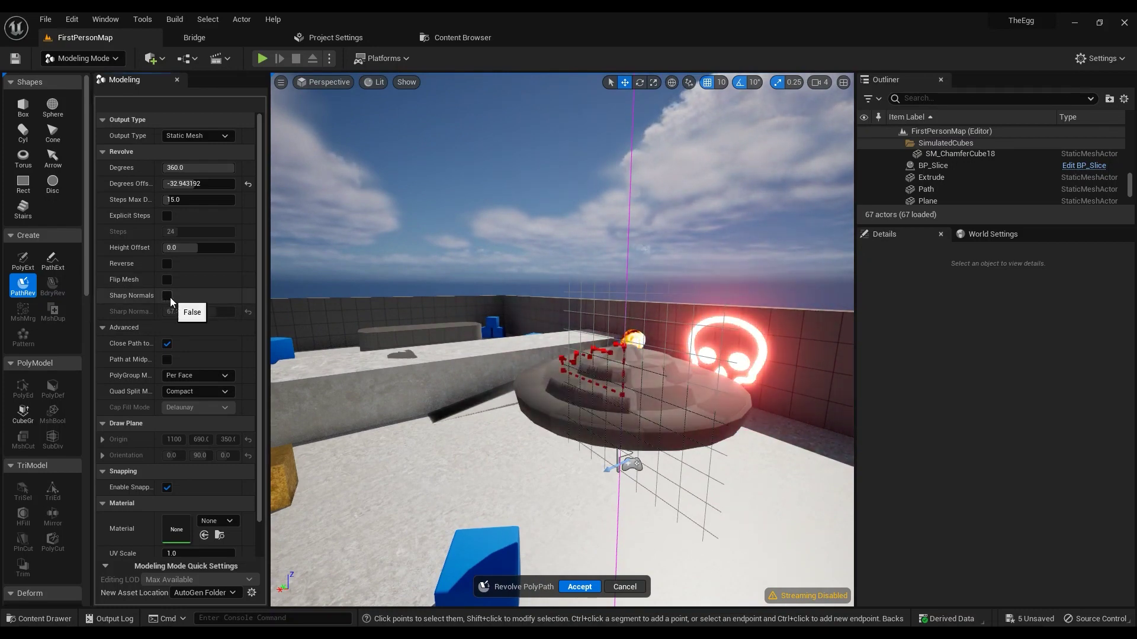
# Turn the revolve's Sharp Normals option on and off while comparing the edges of the stepped shape.
pyautogui.click(167, 296)
pyautogui.moveTo(367, 350); pyautogui.dragTo(283, 349, button='right')
pyautogui.press('w')
pyautogui.press('d')
pyautogui.click(167, 296)
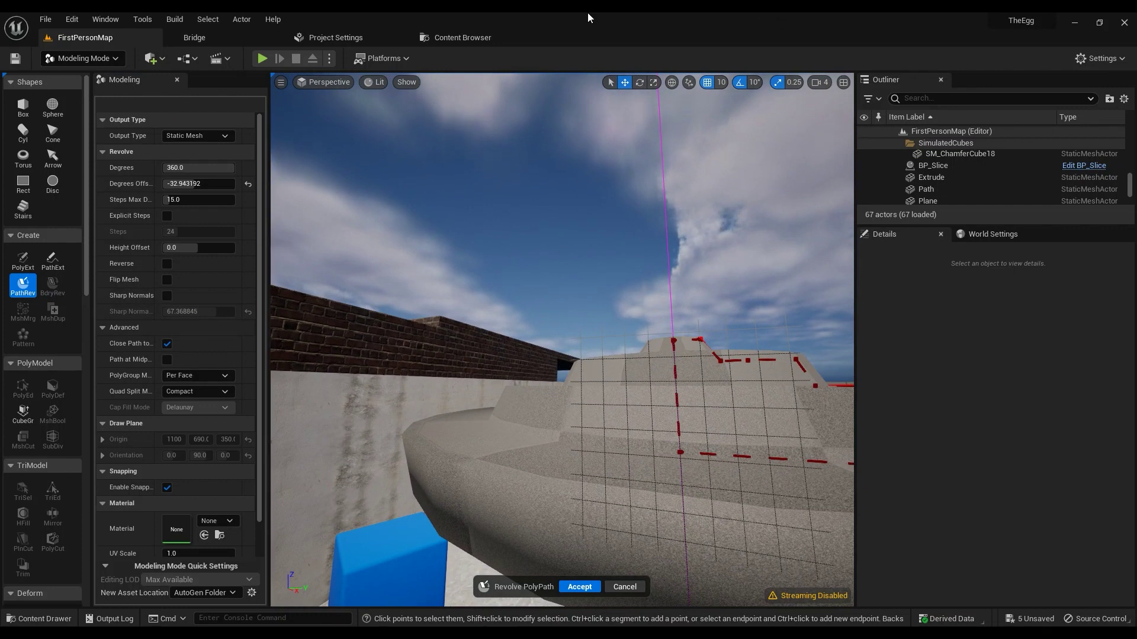
# Enable Sharp Normals with a degree threshold of 0 and toggle the option to compare the shading.
pyautogui.click(166, 299)
pyautogui.moveTo(211, 312); pyautogui.dragTo(157, 311)
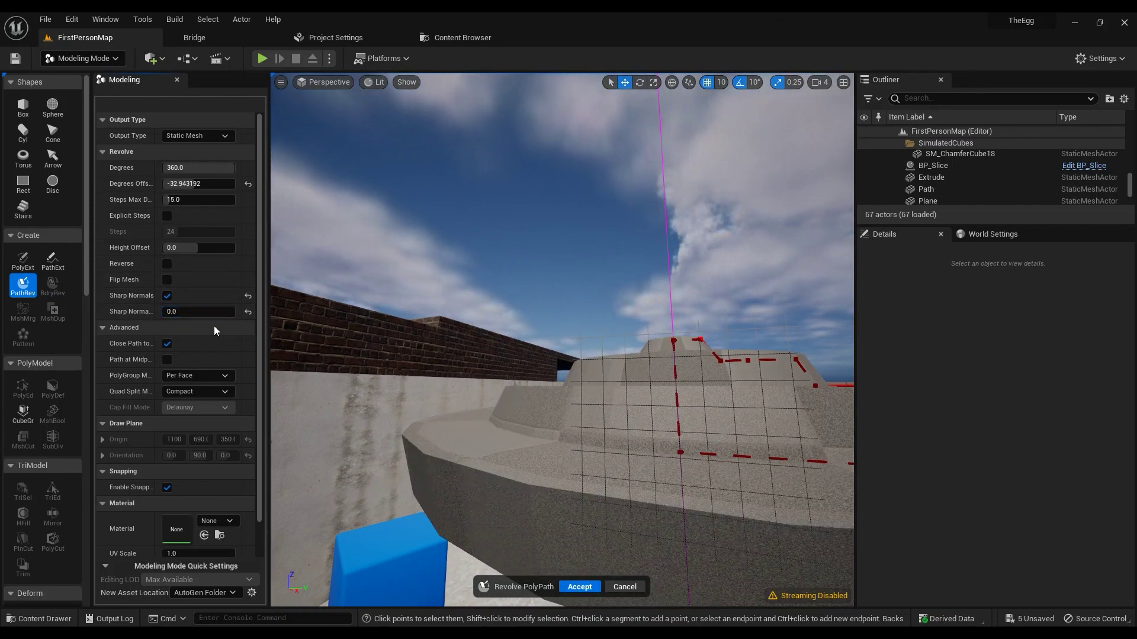
pyautogui.click(167, 296)
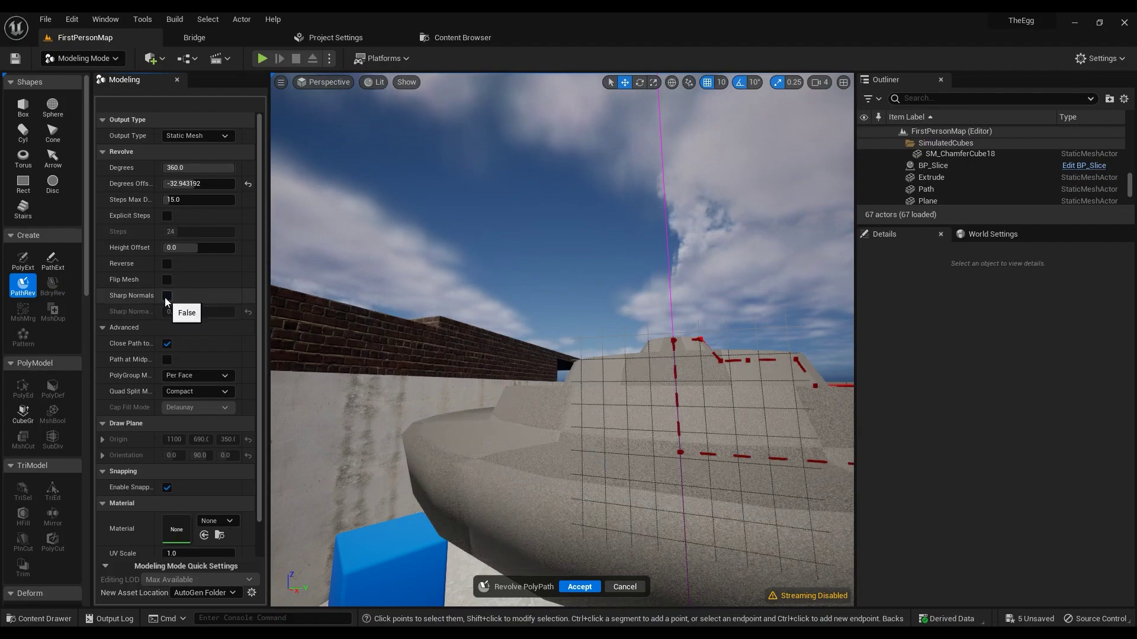
pyautogui.click(166, 299)
# Raise the Sharp Normals threshold to 90 and switch Sharp Normals off and on to compare the result.
pyautogui.moveTo(562, 339)
pyautogui.mouseDown(button='right')
pyautogui.moveTo(556, 435)
pyautogui.moveTo(607, 415)
pyautogui.moveTo(563, 340)
pyautogui.mouseUp(button='right')
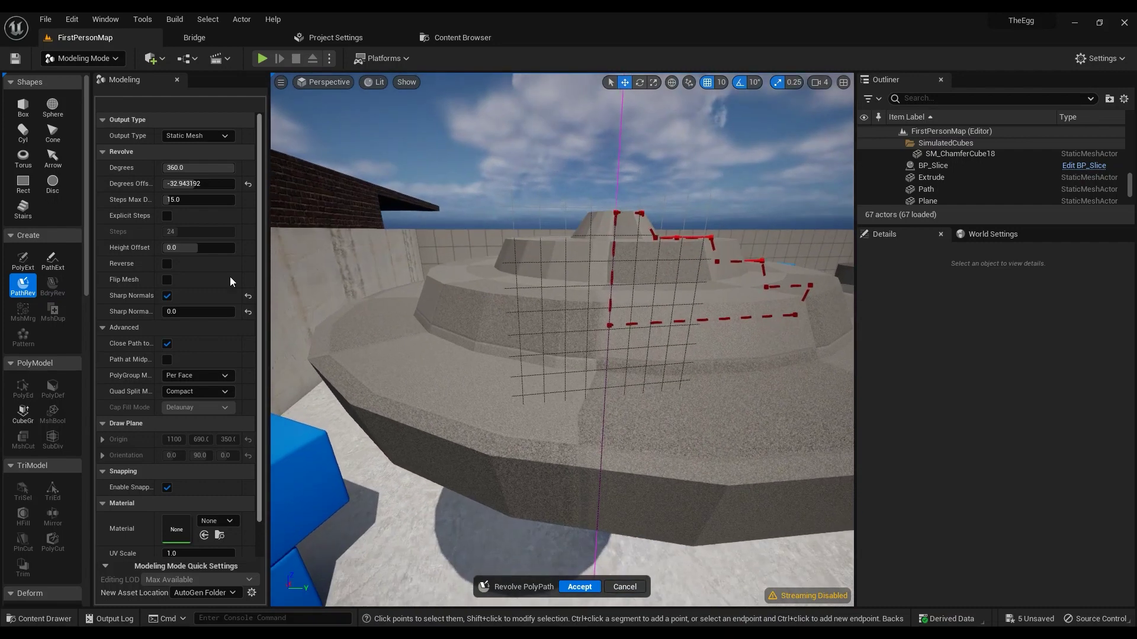
pyautogui.moveTo(191, 313); pyautogui.dragTo(193, 313)
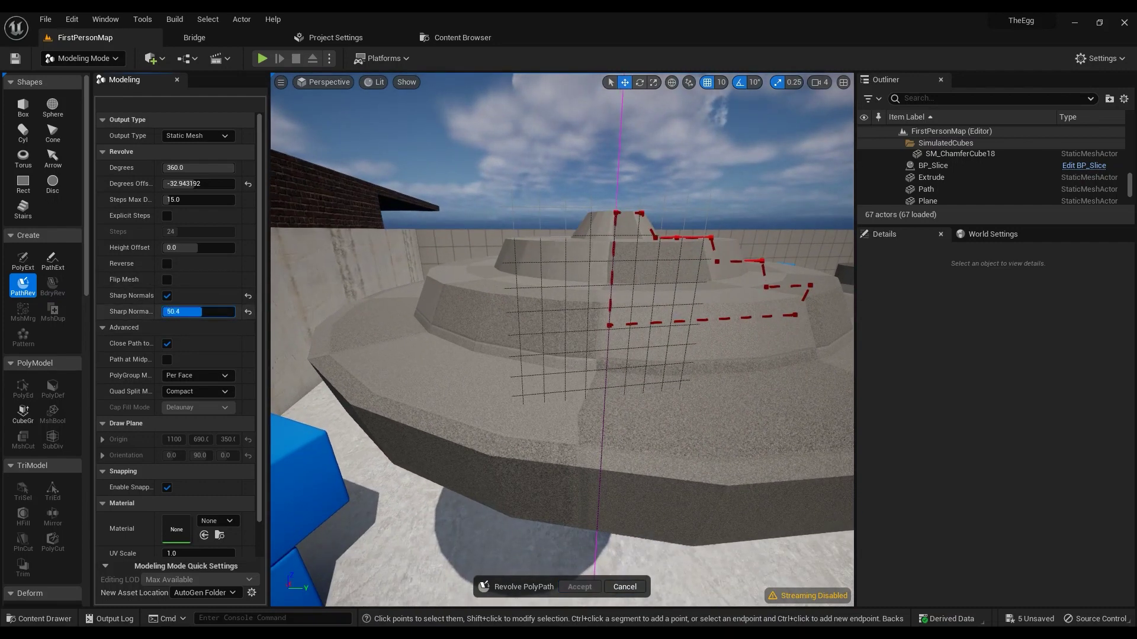
pyautogui.moveTo(202, 312); pyautogui.dragTo(234, 311)
pyautogui.moveTo(450, 332); pyautogui.dragTo(412, 325, button='right')
pyautogui.press('w')
pyautogui.press('s')
pyautogui.press('w')
pyautogui.press('s')
pyautogui.click(167, 297)
pyautogui.click(168, 297)
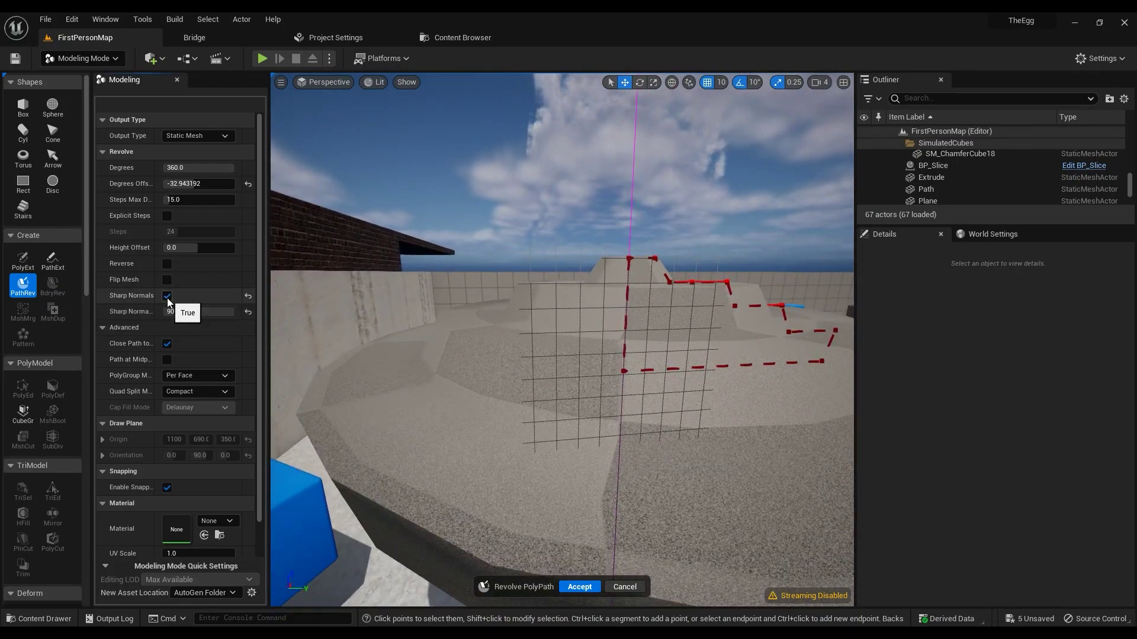
# Lower the Sharp Normals threshold to about 19.44, inspect the shape, and cancel the path revolve.
pyautogui.moveTo(232, 312); pyautogui.dragTo(179, 313)
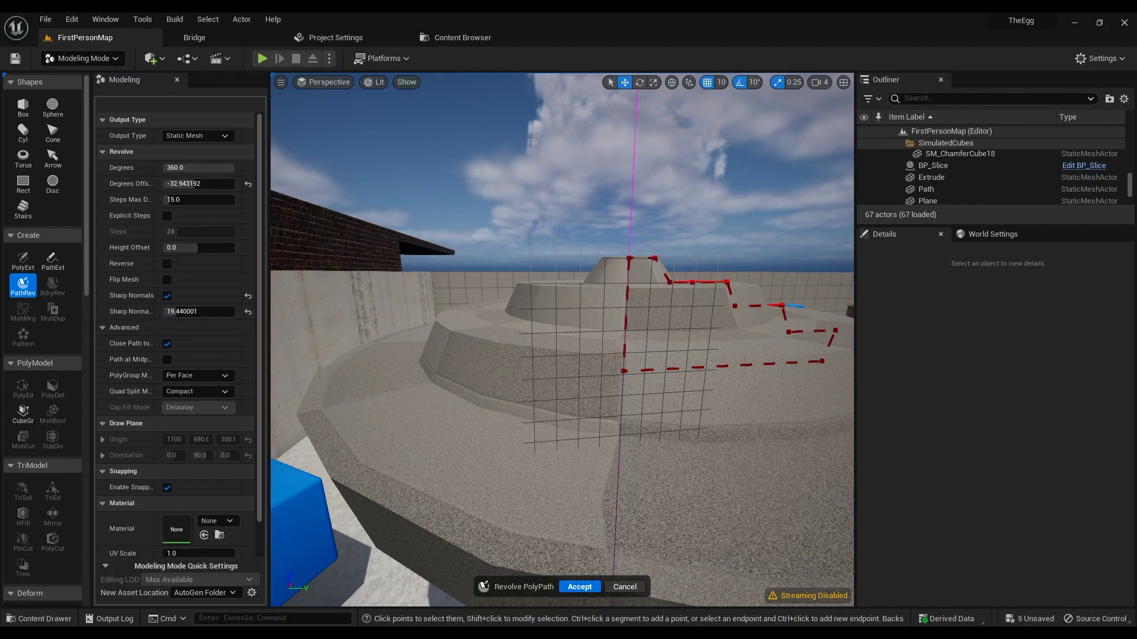
pyautogui.moveTo(450, 331)
pyautogui.mouseDown(button='right')
pyautogui.moveTo(474, 307)
pyautogui.moveTo(510, 355)
pyautogui.moveTo(450, 332)
pyautogui.mouseUp(button='right')
pyautogui.moveTo(563, 341); pyautogui.dragTo(562, 340, button='right')
pyautogui.click(625, 587)
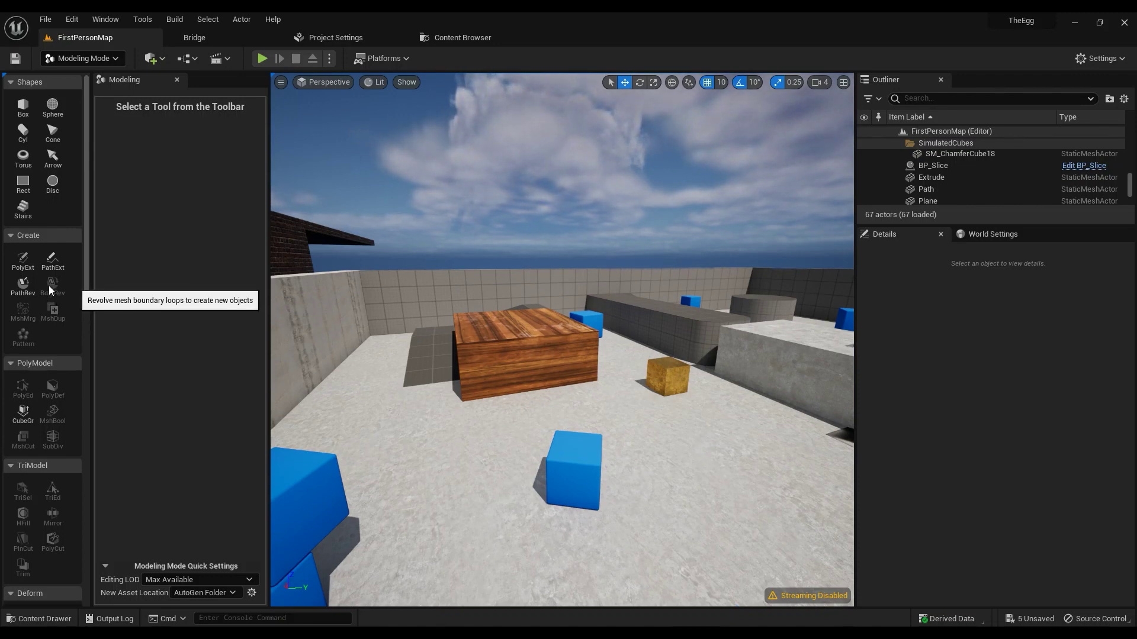
# Try the Boundary Revolve tool on the blue cube SM_ChamferCube9, look at its revolution axis, and cancel it.
pyautogui.click(574, 475)
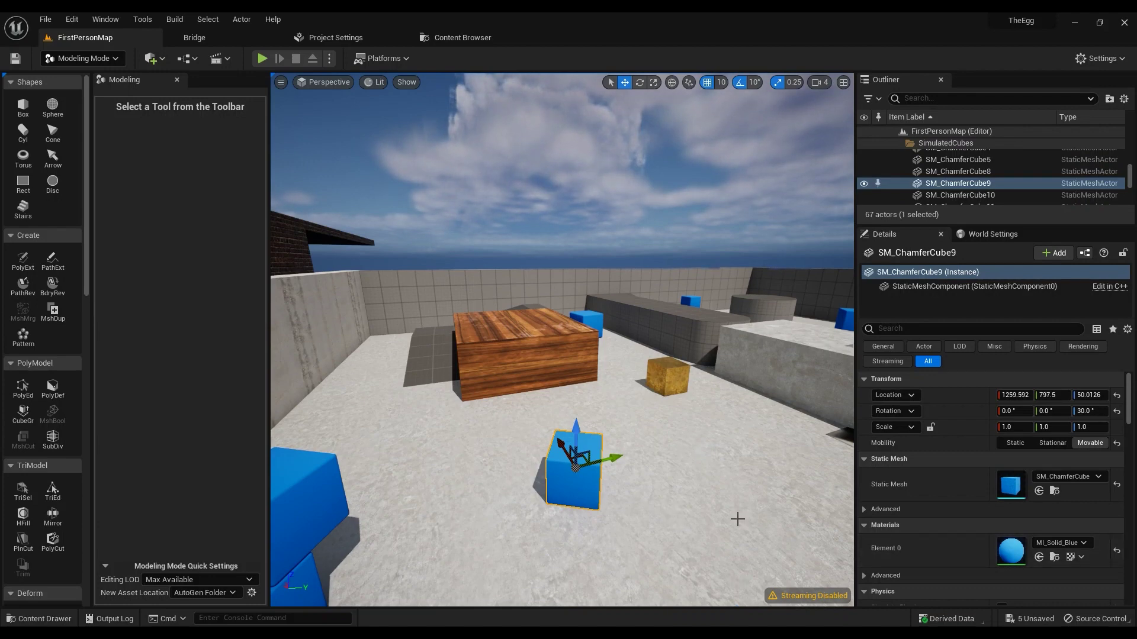
pyautogui.moveTo(737, 519); pyautogui.dragTo(669, 474)
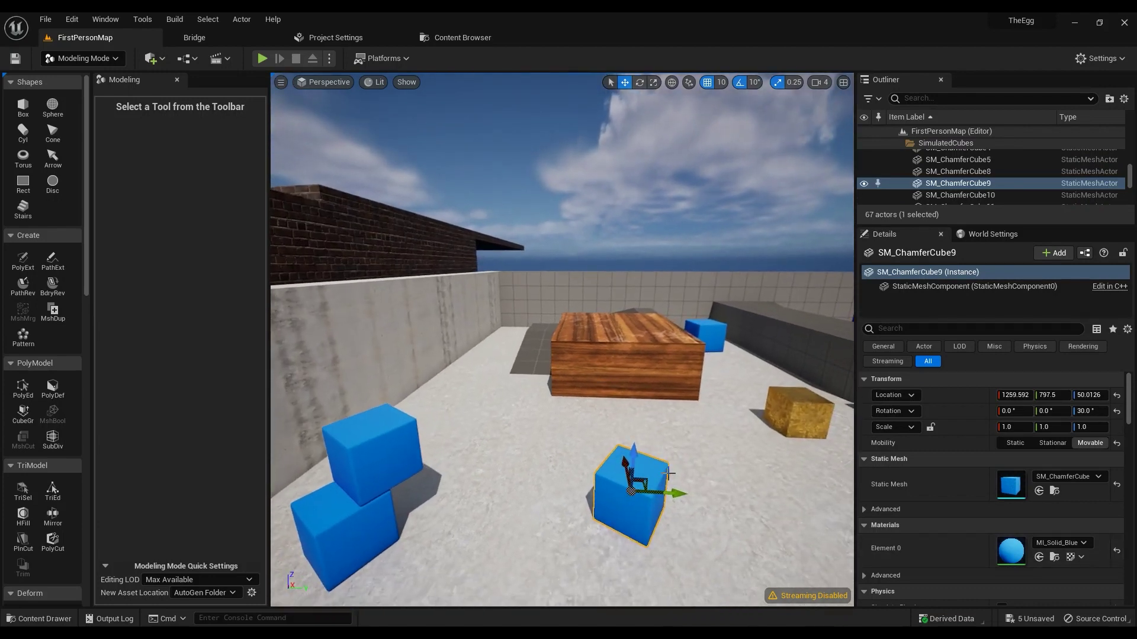
pyautogui.click(53, 286)
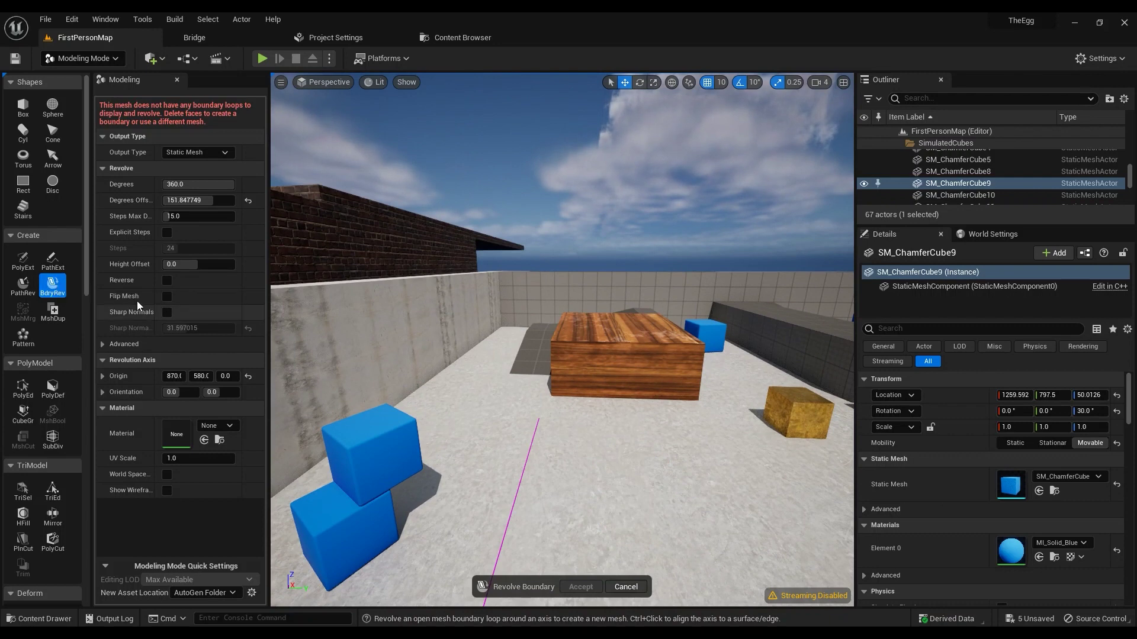
pyautogui.press('s')
pyautogui.moveTo(462, 296); pyautogui.dragTo(441, 320, button='right')
pyautogui.press('w')
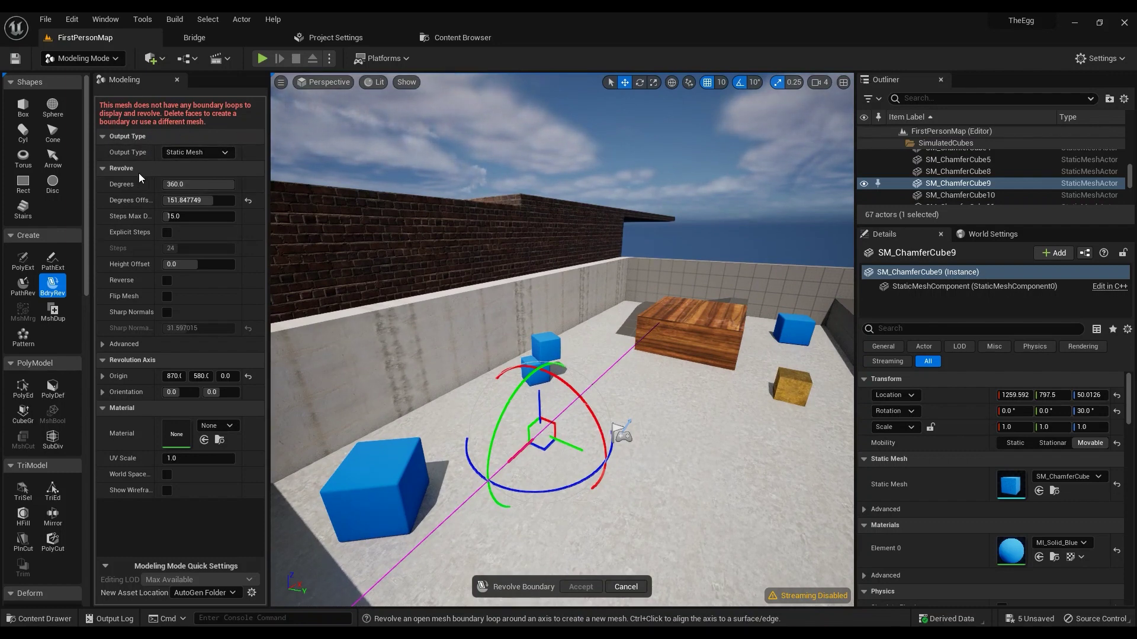
pyautogui.click(625, 586)
# Try PolyGroup Edit on the selected blue chamfer cube and leave the tool without changes.
pyautogui.moveTo(661, 478); pyautogui.dragTo(625, 516, button='right')
pyautogui.press('w')
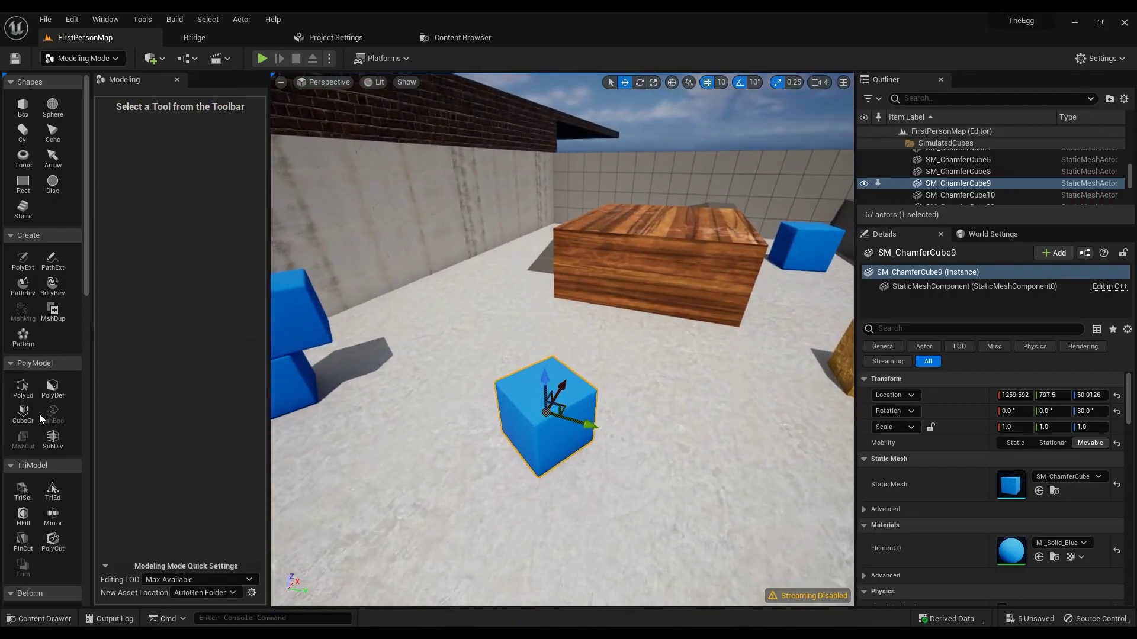
pyautogui.click(22, 390)
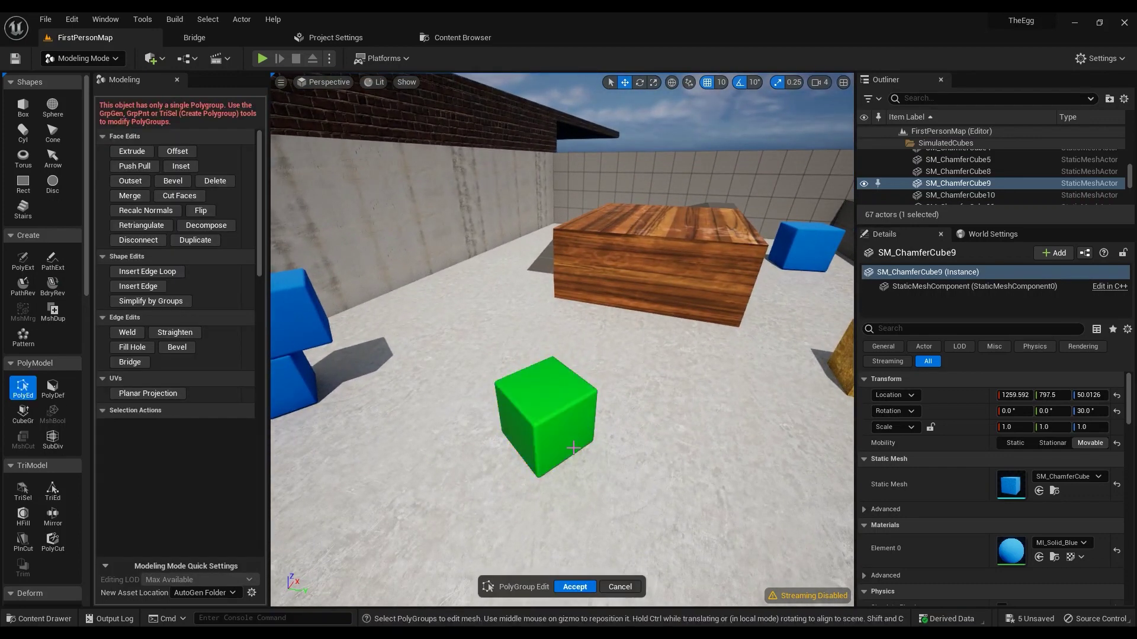
pyautogui.click(619, 587)
# Place a 100 × 100 × 100 box on the floor beside the blue cube.
pyautogui.moveTo(562, 367); pyautogui.dragTo(468, 343, button='right')
pyautogui.press('s')
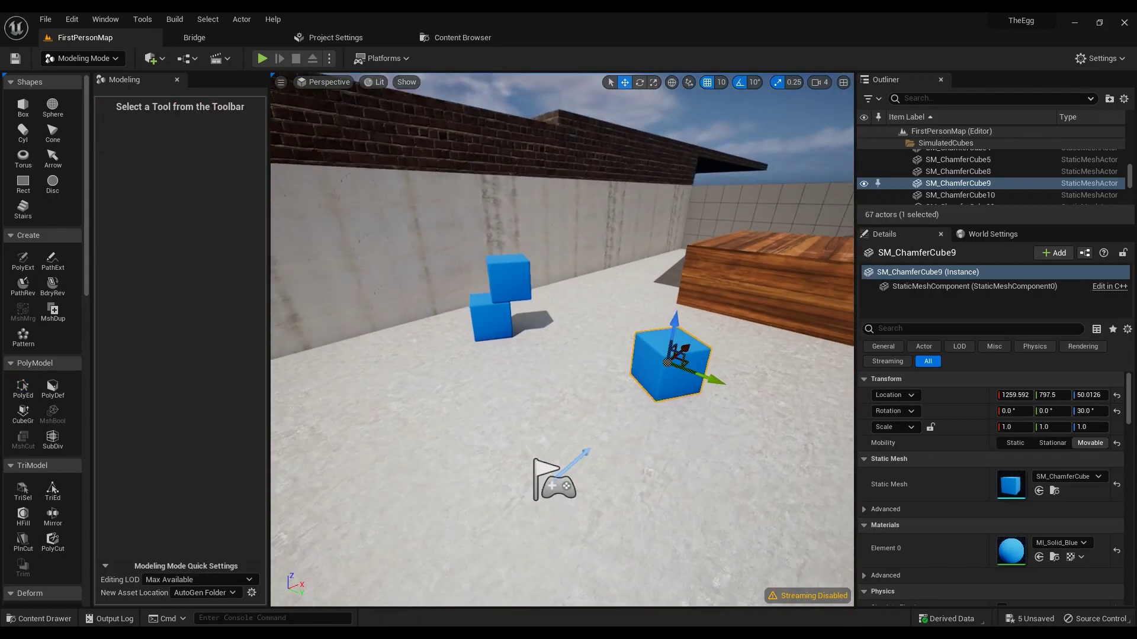
pyautogui.click(22, 107)
pyautogui.click(439, 454)
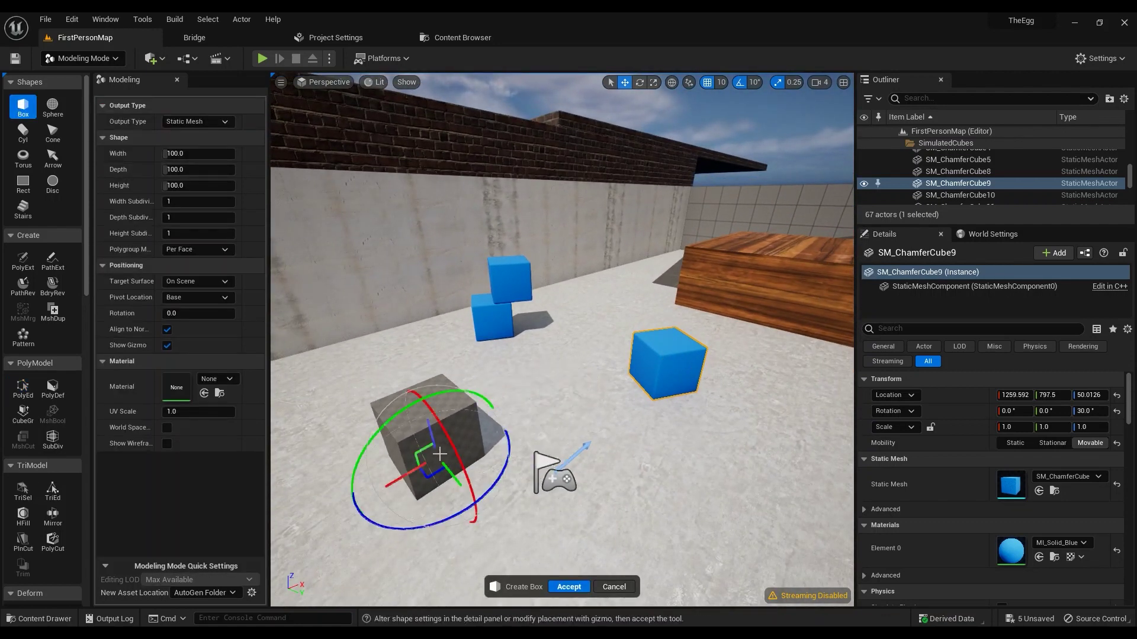
# Delete the top face of the new box in PolyGroup Edit to leave it open.
pyautogui.click(24, 391)
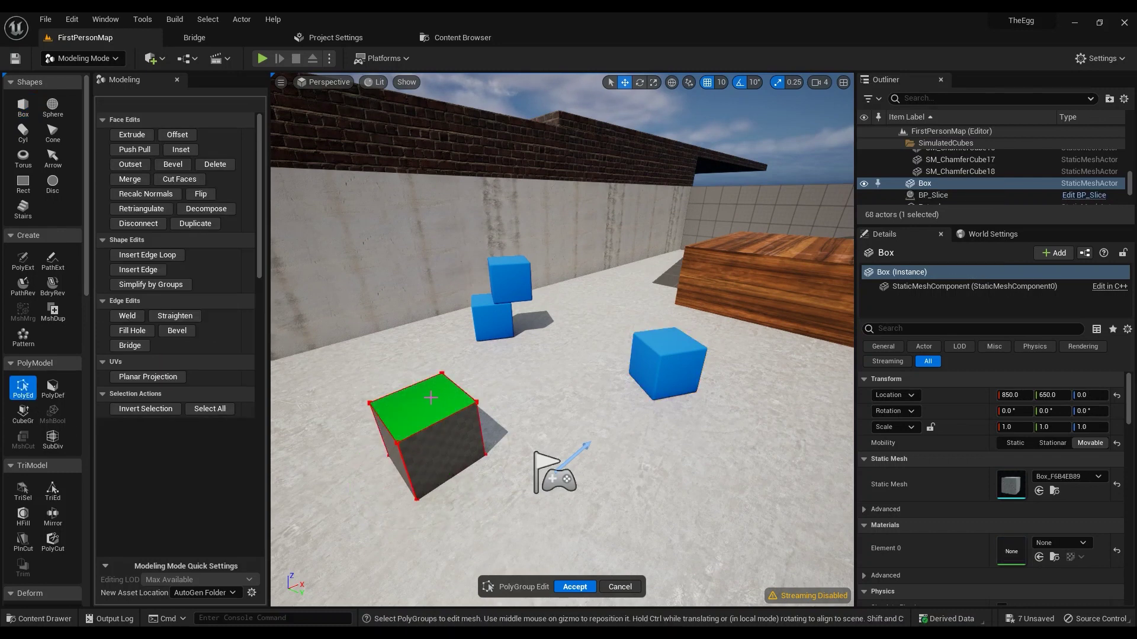
pyautogui.click(430, 398)
pyautogui.moveTo(537, 430); pyautogui.dragTo(504, 471, button='right')
pyautogui.press('Delete')
pyautogui.press('a')
pyautogui.press('d')
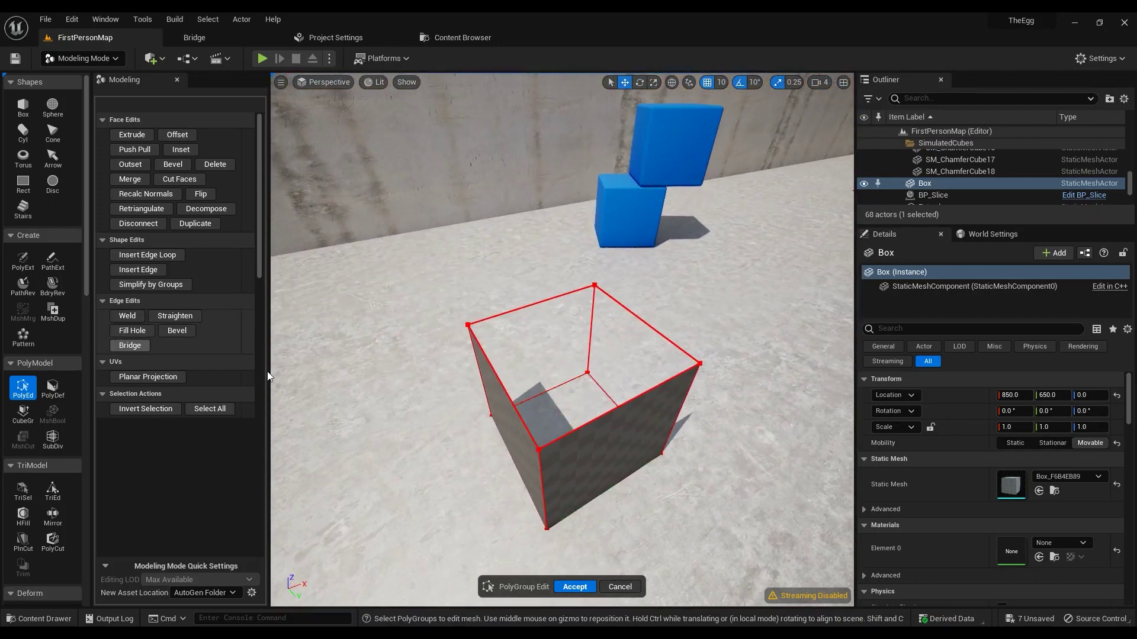
pyautogui.hotkey('ctrl', 'z')
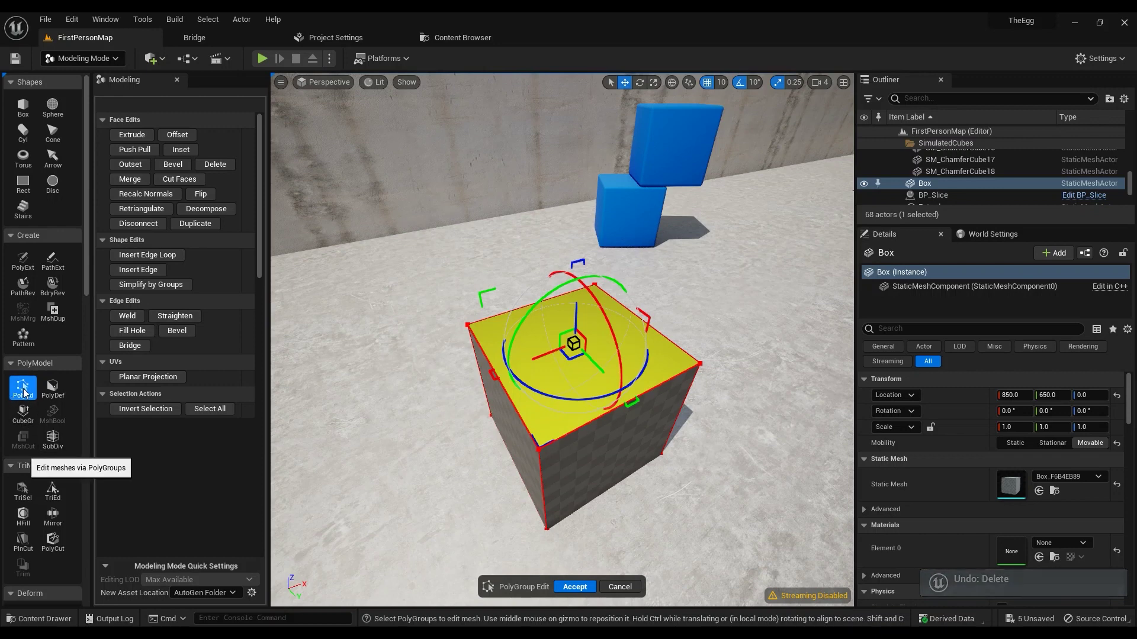
pyautogui.click(603, 474)
pyautogui.click(578, 389)
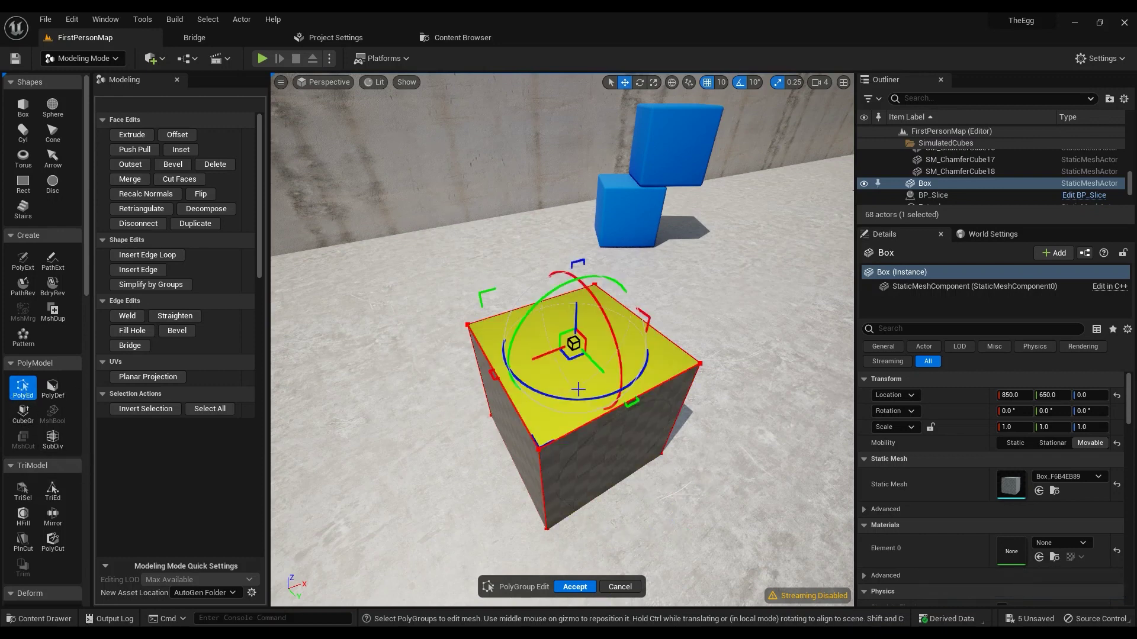
pyautogui.press('Delete')
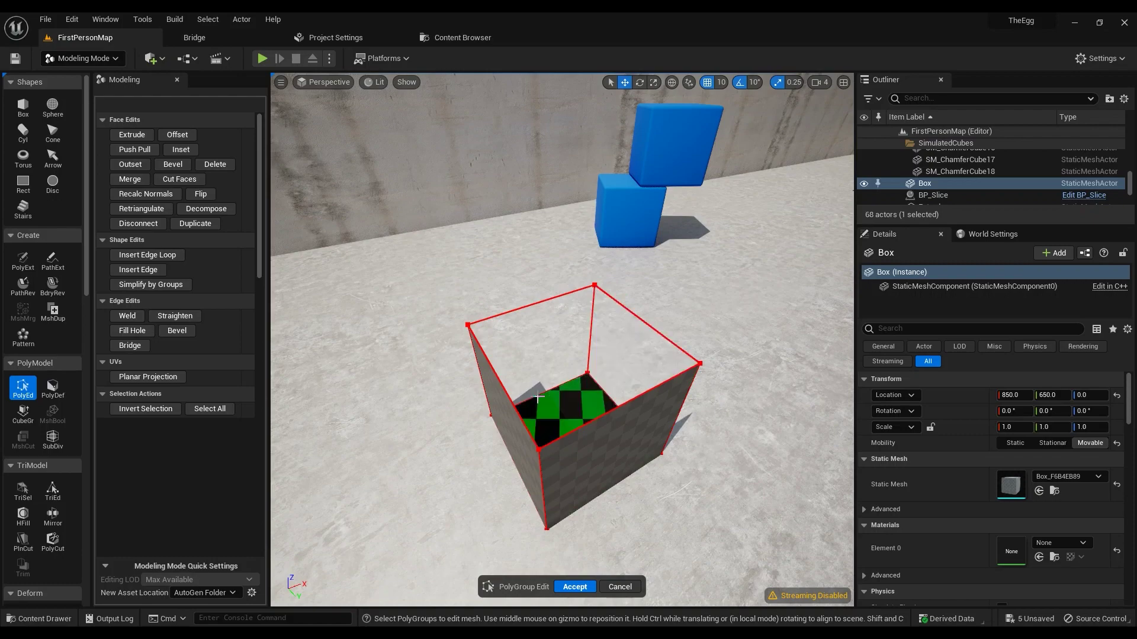
# Move one upper corner vertex of the open box outward and lower it.
pyautogui.moveTo(551, 399); pyautogui.dragTo(398, 513, button='right')
pyautogui.moveTo(629, 426); pyautogui.dragTo(806, 482, button='right')
pyautogui.moveTo(643, 409); pyautogui.dragTo(870, 411, button='right')
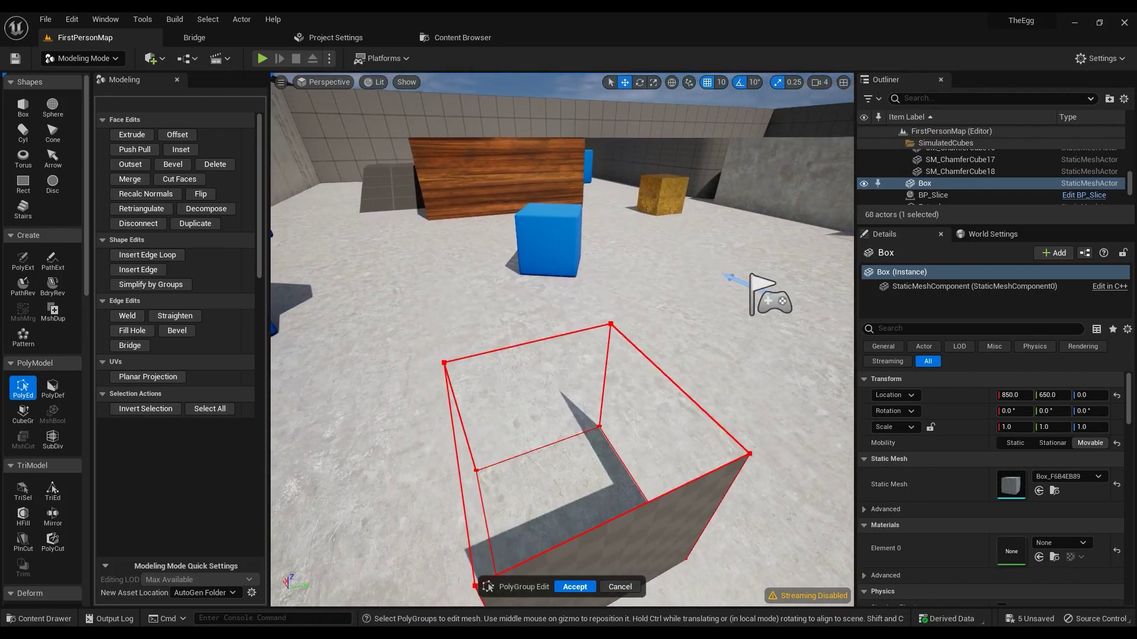
pyautogui.click(749, 453)
pyautogui.moveTo(749, 453); pyautogui.dragTo(821, 423)
pyautogui.moveTo(628, 358); pyautogui.dragTo(607, 314, button='right')
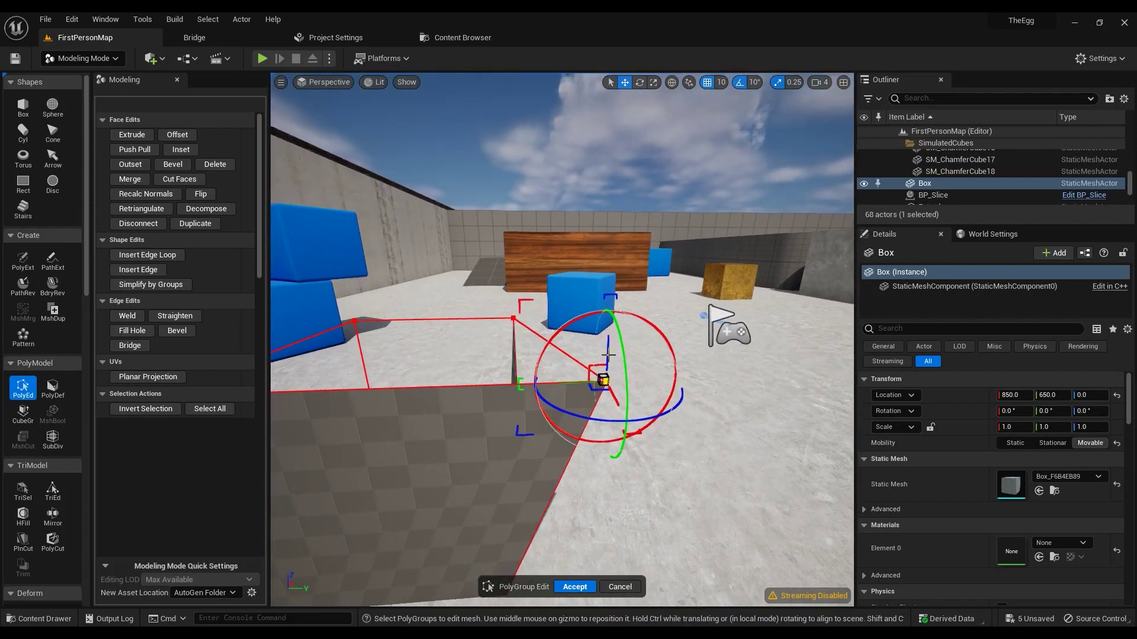
pyautogui.moveTo(608, 355); pyautogui.dragTo(600, 457)
# Pull one side face of the open box outward, and reposition and raise its upper corner vertex.
pyautogui.moveTo(600, 457); pyautogui.dragTo(575, 420, button='right')
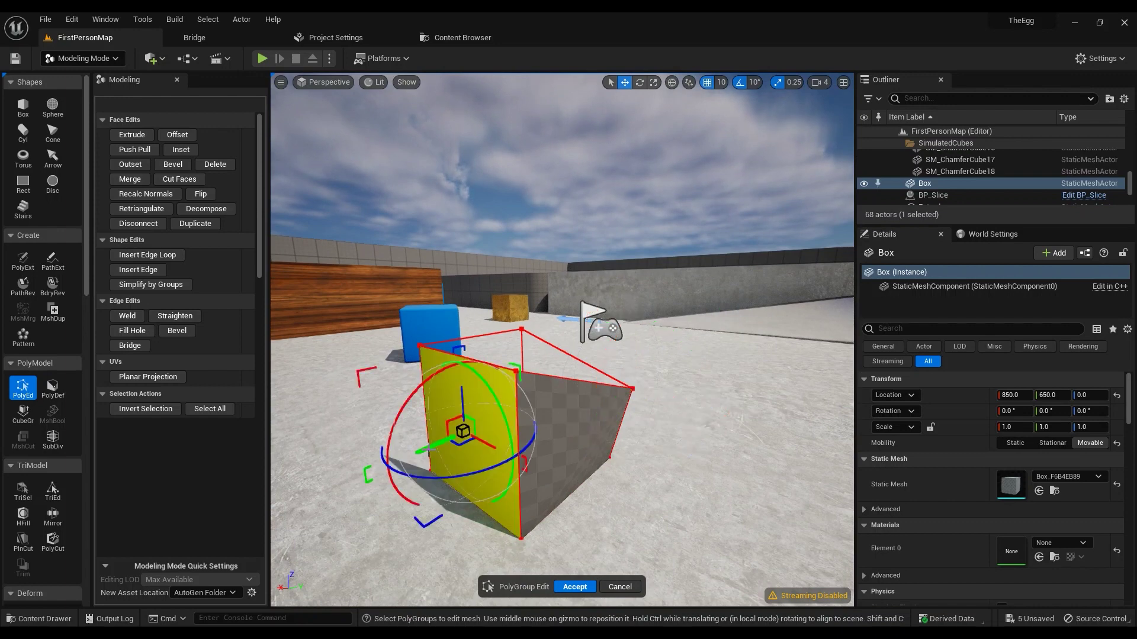
pyautogui.moveTo(413, 455); pyautogui.dragTo(345, 487)
pyautogui.click(444, 391)
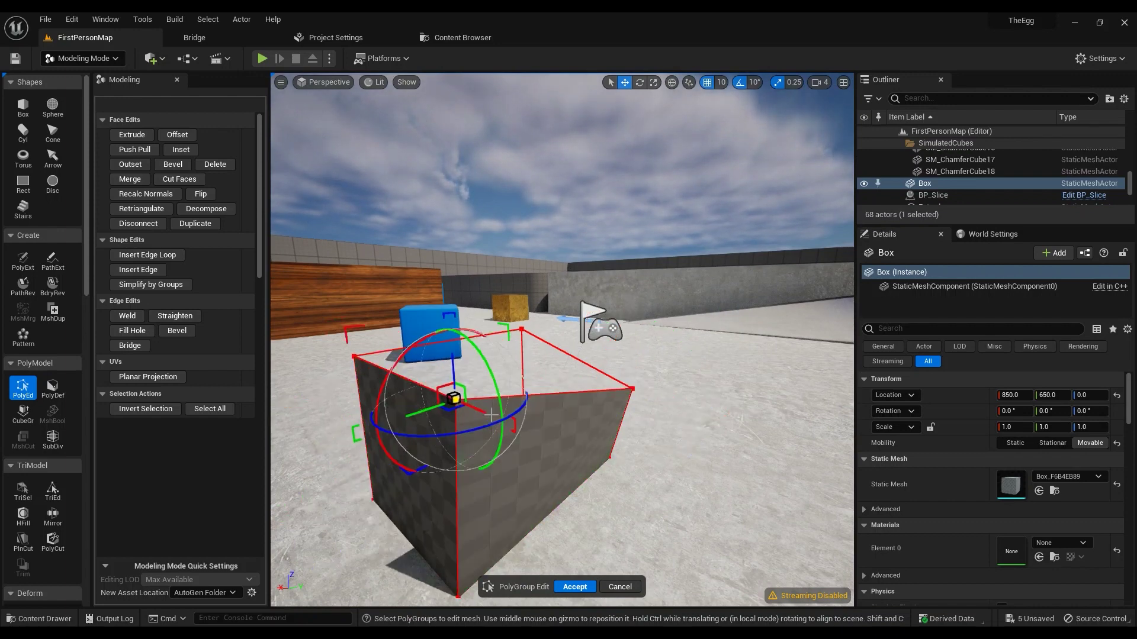
pyautogui.moveTo(491, 415); pyautogui.dragTo(518, 397)
pyautogui.moveTo(506, 318); pyautogui.dragTo(507, 281)
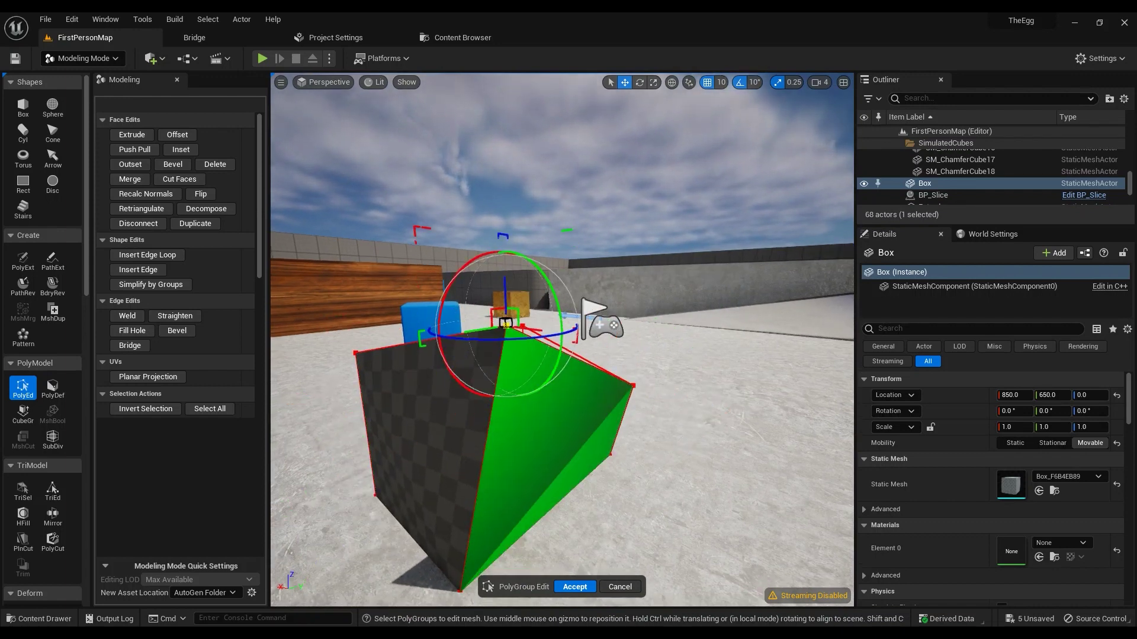
# Run Boundary Revolve on the open box and raise the revolution axis origin to a Z value of 250.
pyautogui.moveTo(550, 408); pyautogui.dragTo(272, 438, button='right')
pyautogui.moveTo(620, 378); pyautogui.dragTo(616, 375, button='right')
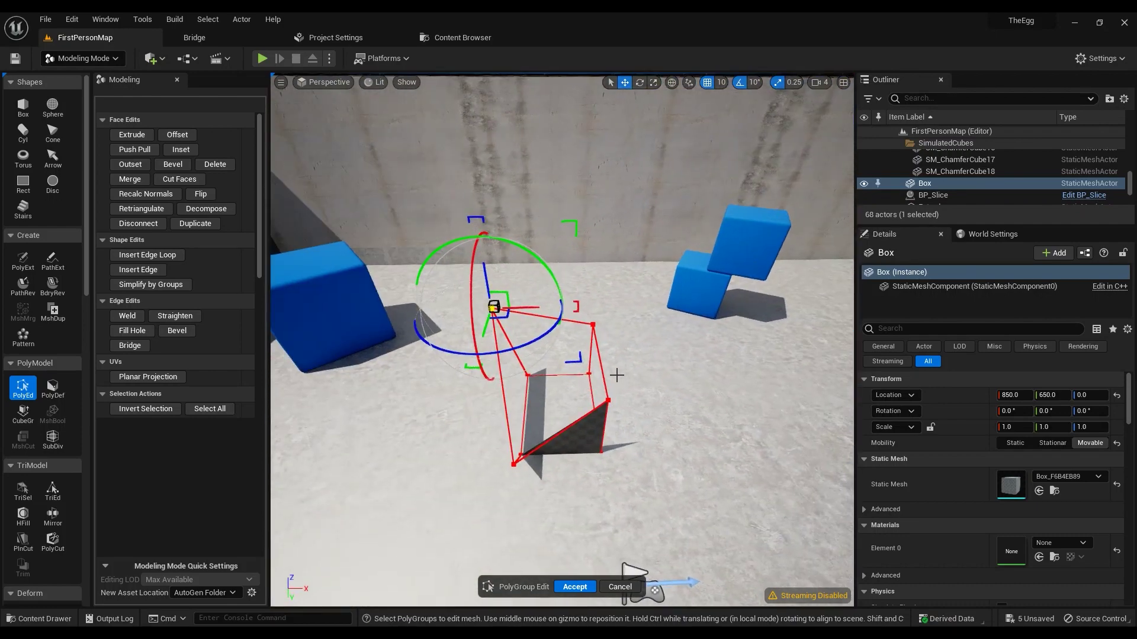
pyautogui.click(53, 285)
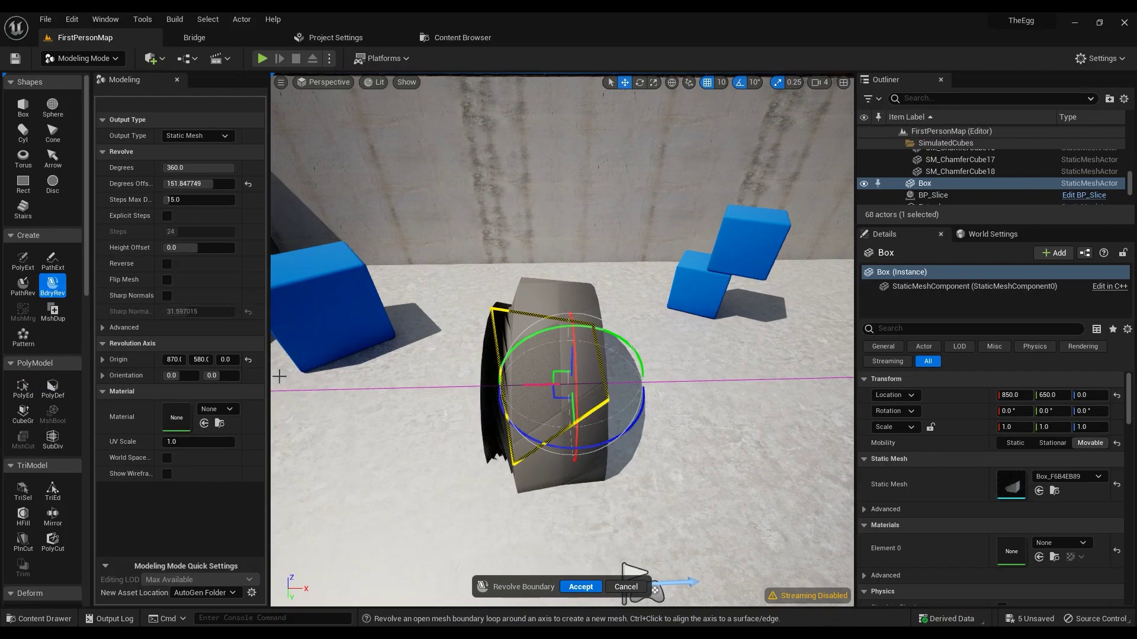
pyautogui.moveTo(635, 571); pyautogui.dragTo(549, 430, button='right')
pyautogui.moveTo(514, 428); pyautogui.dragTo(548, 204)
pyautogui.moveTo(563, 429); pyautogui.dragTo(551, 422, button='right')
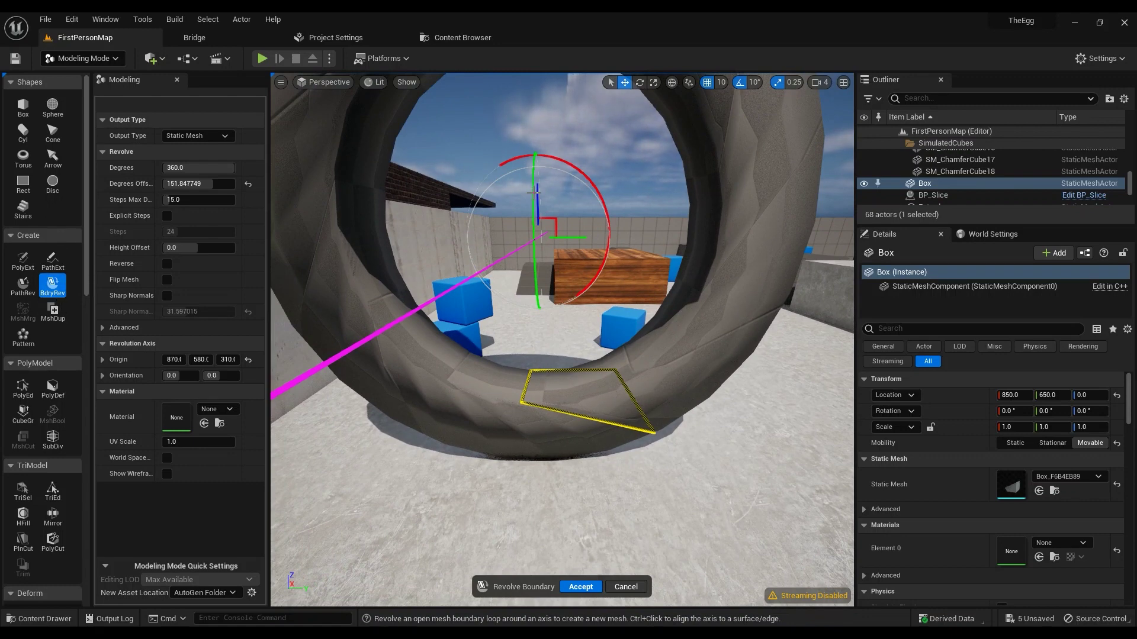
pyautogui.moveTo(537, 194); pyautogui.dragTo(169, 254)
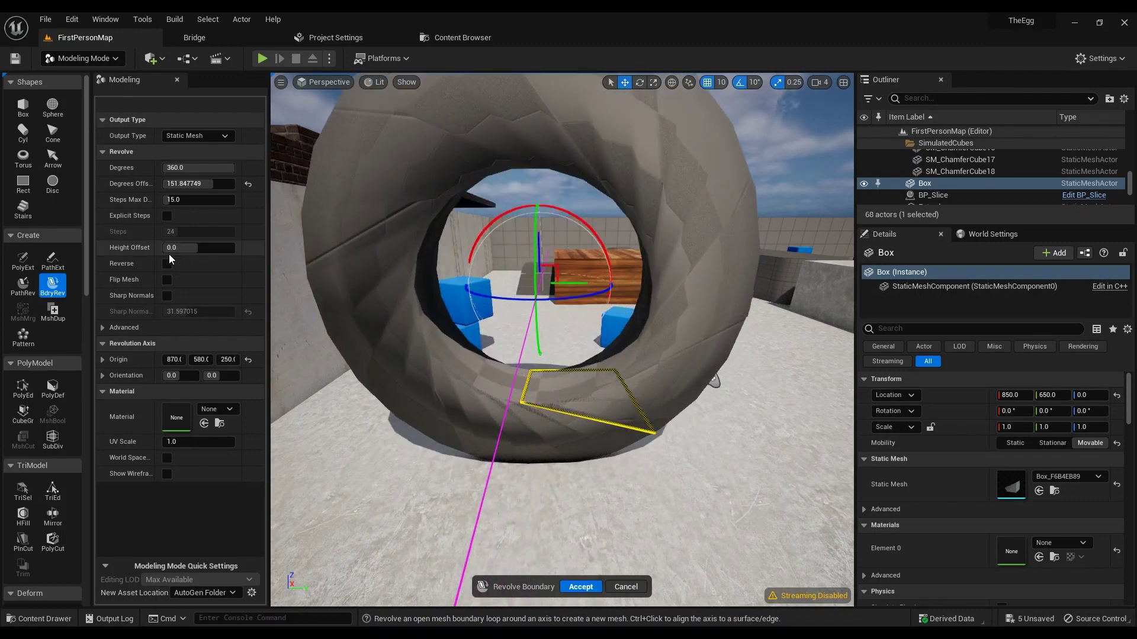
# Enable Flip Mesh on the boundary revolve, inspect the inverted ring from inside, and disable it again.
pyautogui.click(167, 279)
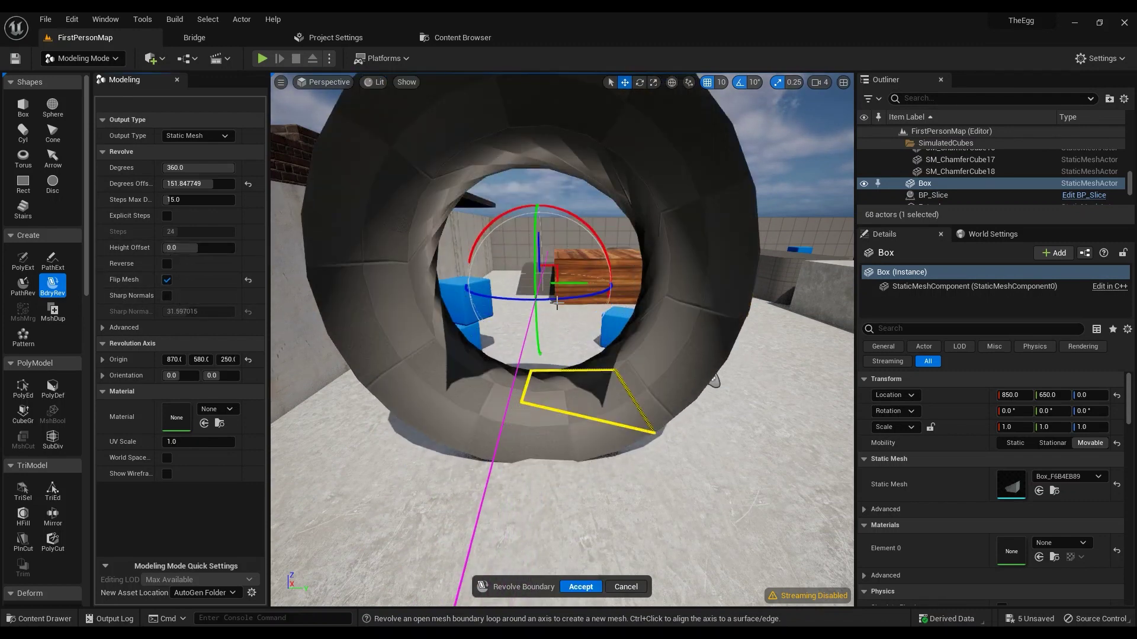
pyautogui.moveTo(647, 313); pyautogui.dragTo(387, 235, button='right')
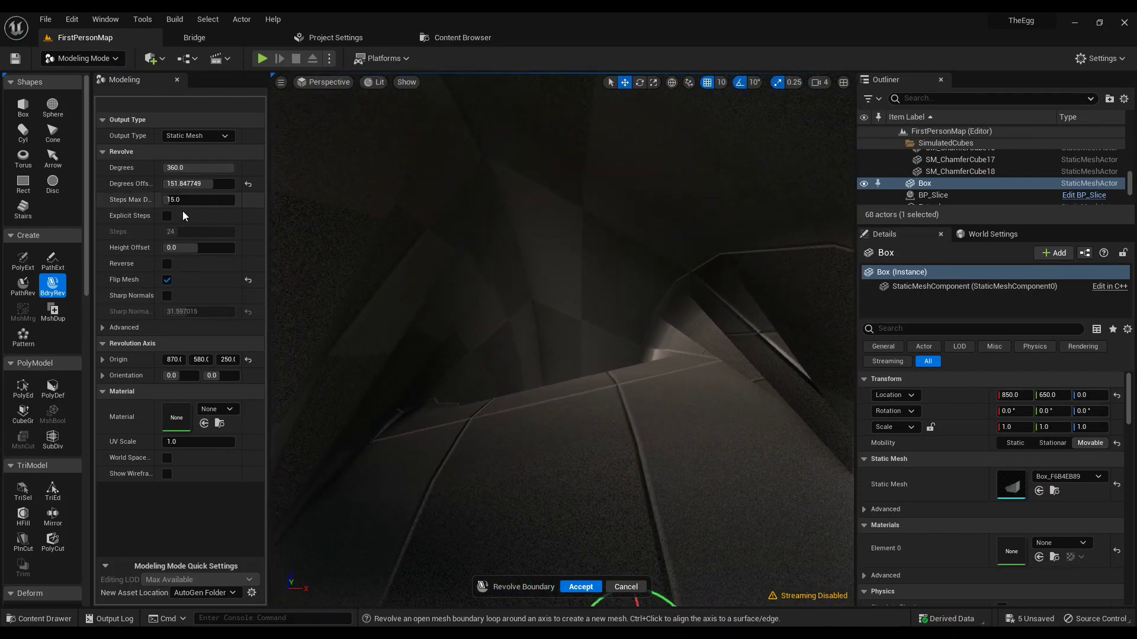
pyautogui.click(167, 280)
# Enable Sharp Normals on the boundary revolve, lower its tolerance to about 20.88, and disable Sharp Normals again.
pyautogui.click(167, 296)
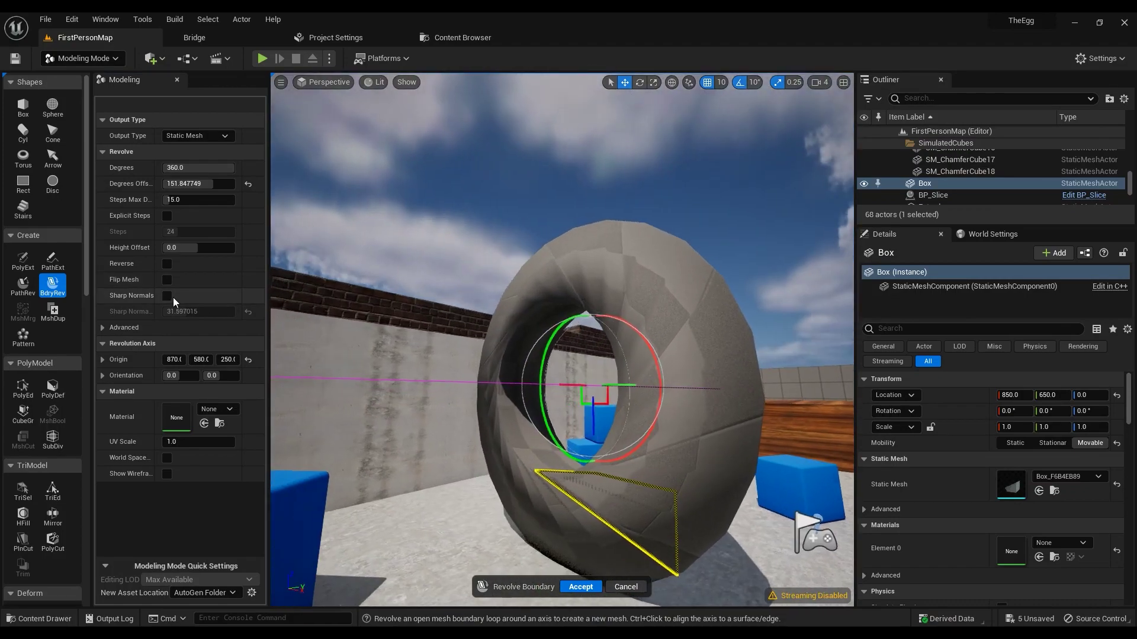
pyautogui.moveTo(379, 307); pyautogui.dragTo(473, 299, button='right')
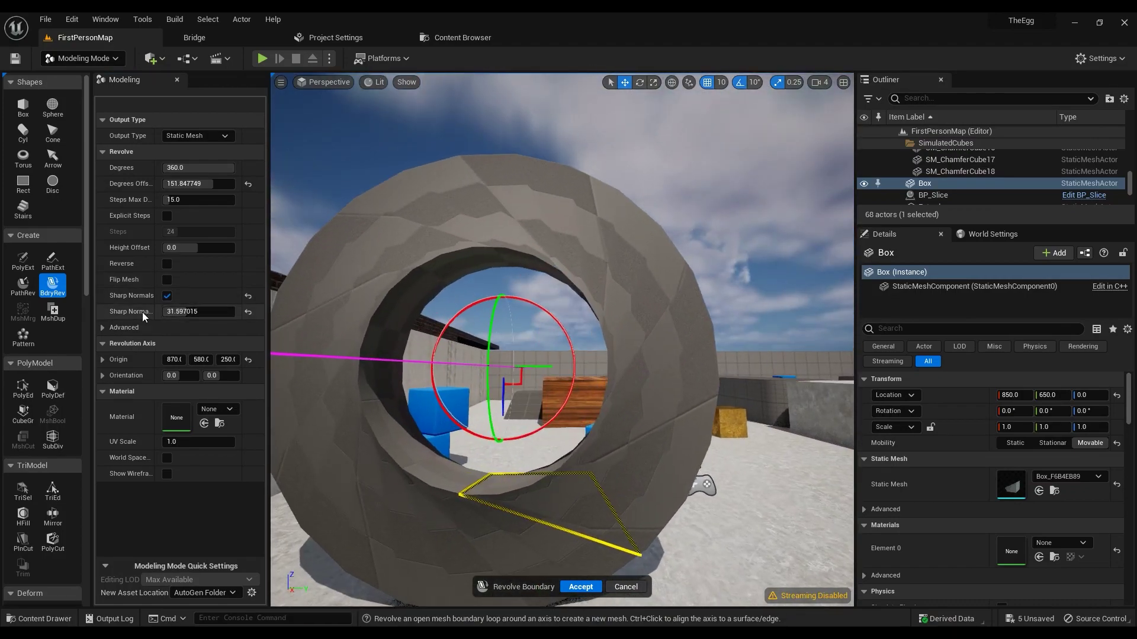
pyautogui.moveTo(196, 312); pyautogui.dragTo(178, 305)
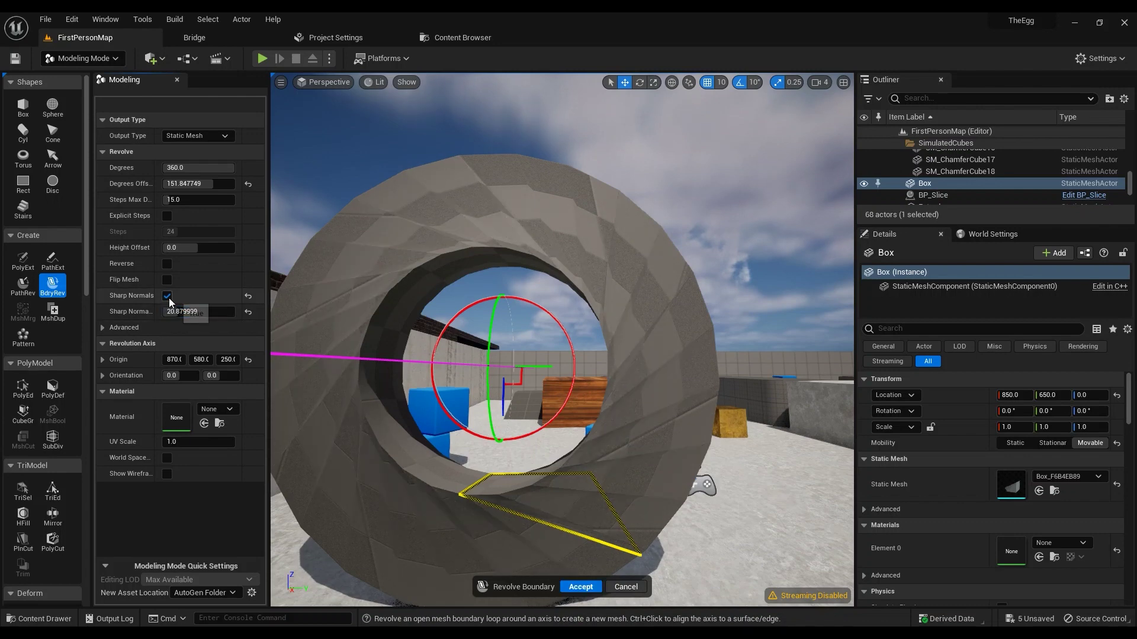
pyautogui.click(167, 296)
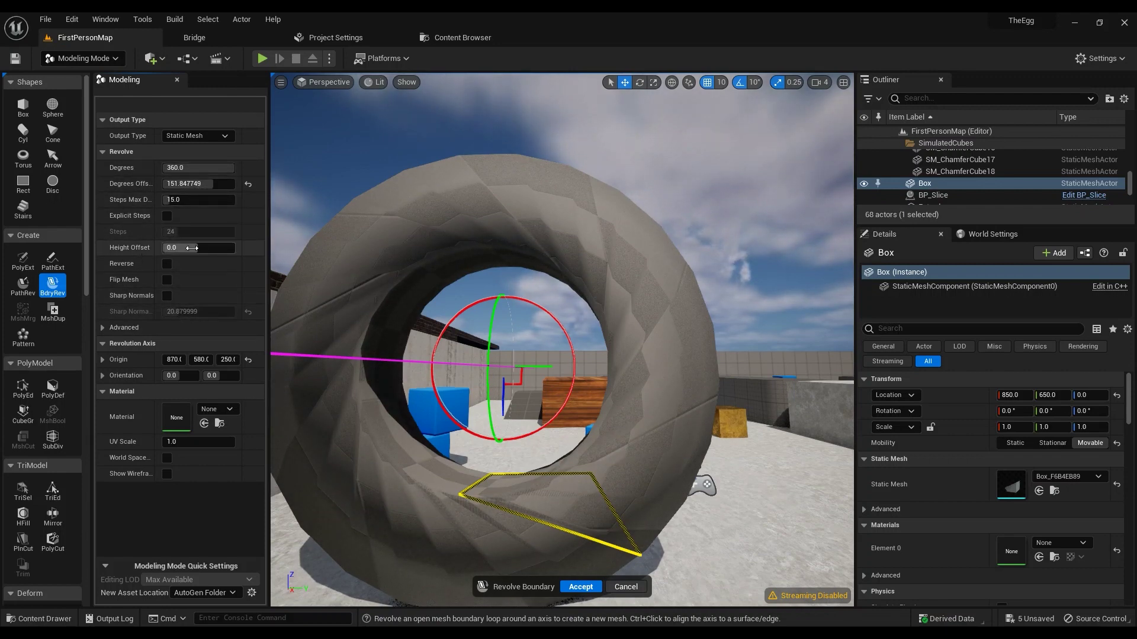
# Try a height offset on the boundary revolve and reset it to its default.
pyautogui.moveTo(181, 248); pyautogui.dragTo(193, 251)
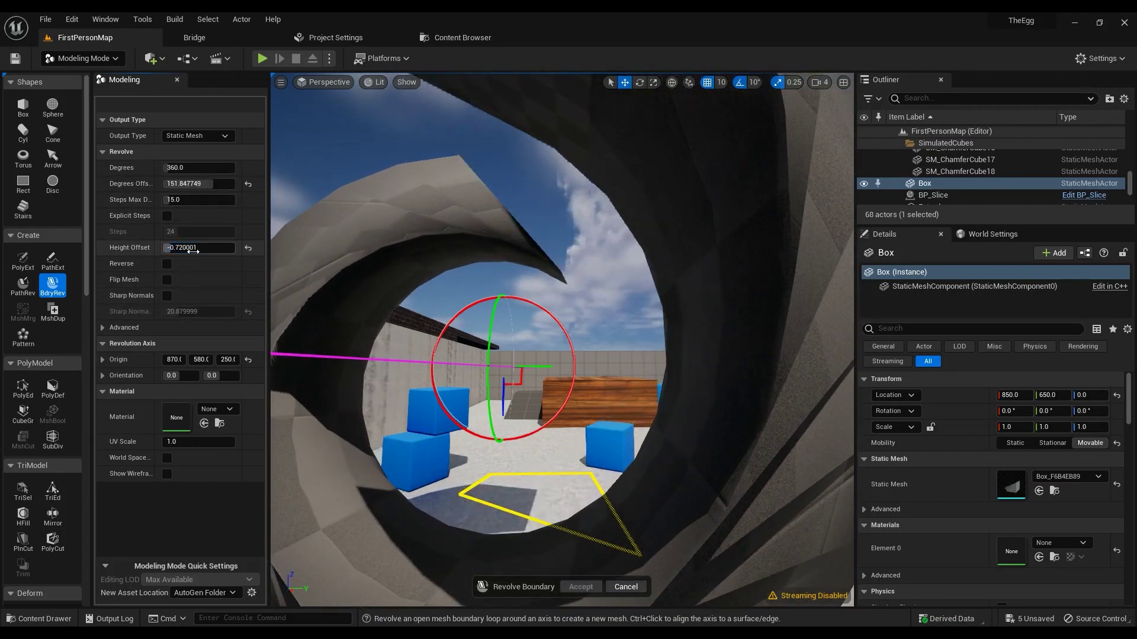
pyautogui.click(249, 249)
pyautogui.moveTo(630, 564); pyautogui.dragTo(623, 598, button='right')
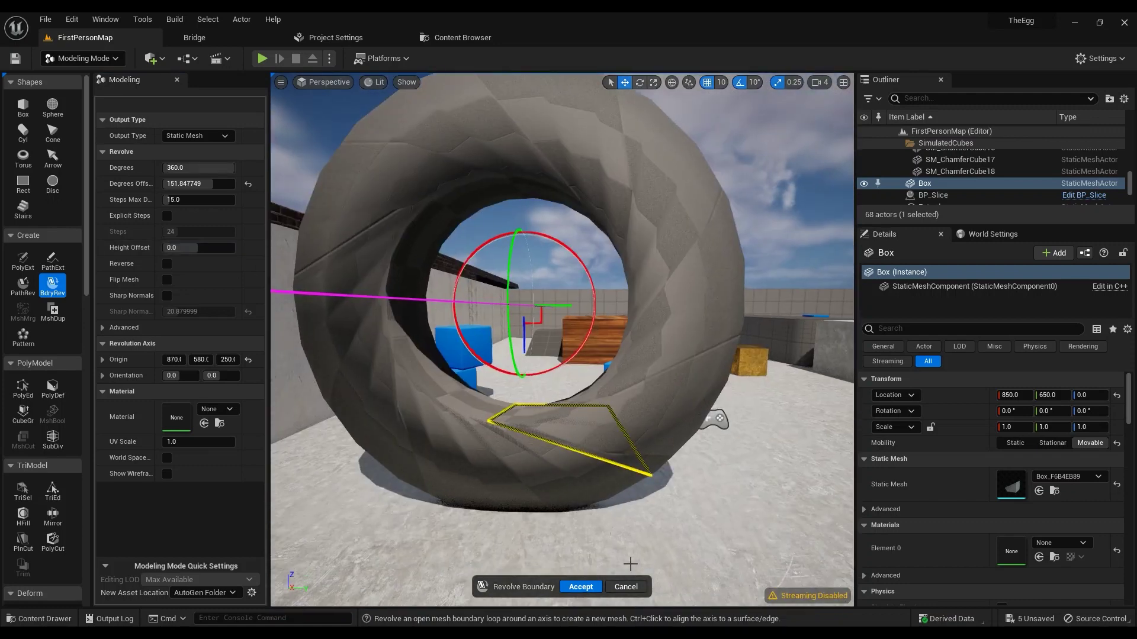
# Cancel the boundary revolve and delete the reshaped open box from the level.
pyautogui.click(626, 586)
pyautogui.scroll(3, 672, 444)
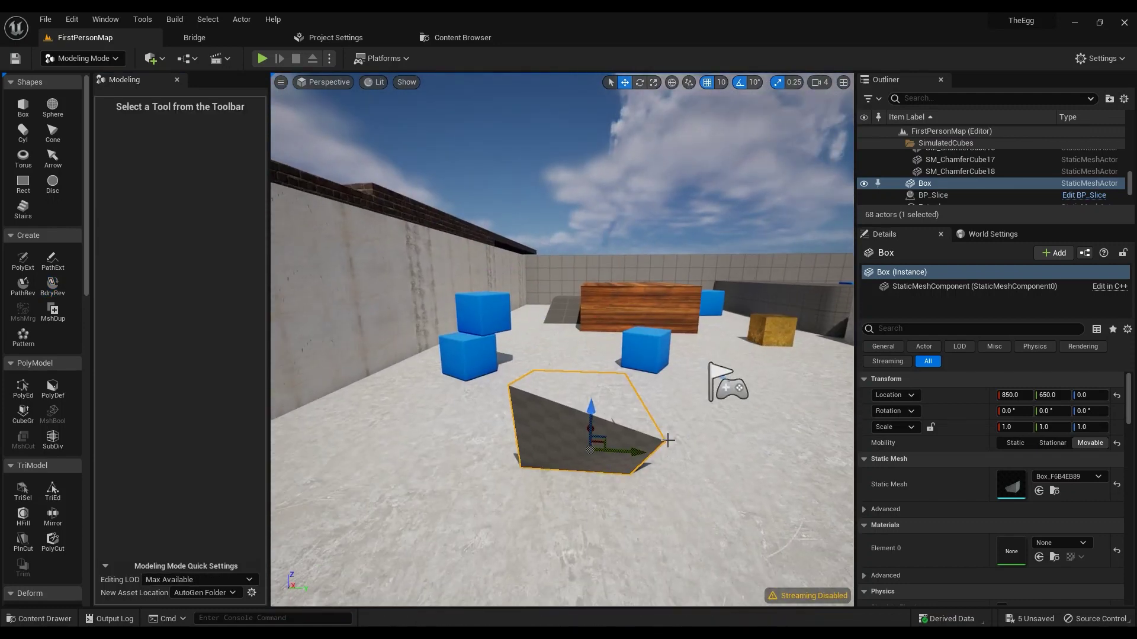
pyautogui.press('Delete')
# Draw an irregular closed freehand polygon on the floor with Polygon Extrude and extrude it upward by about 70.
pyautogui.click(26, 267)
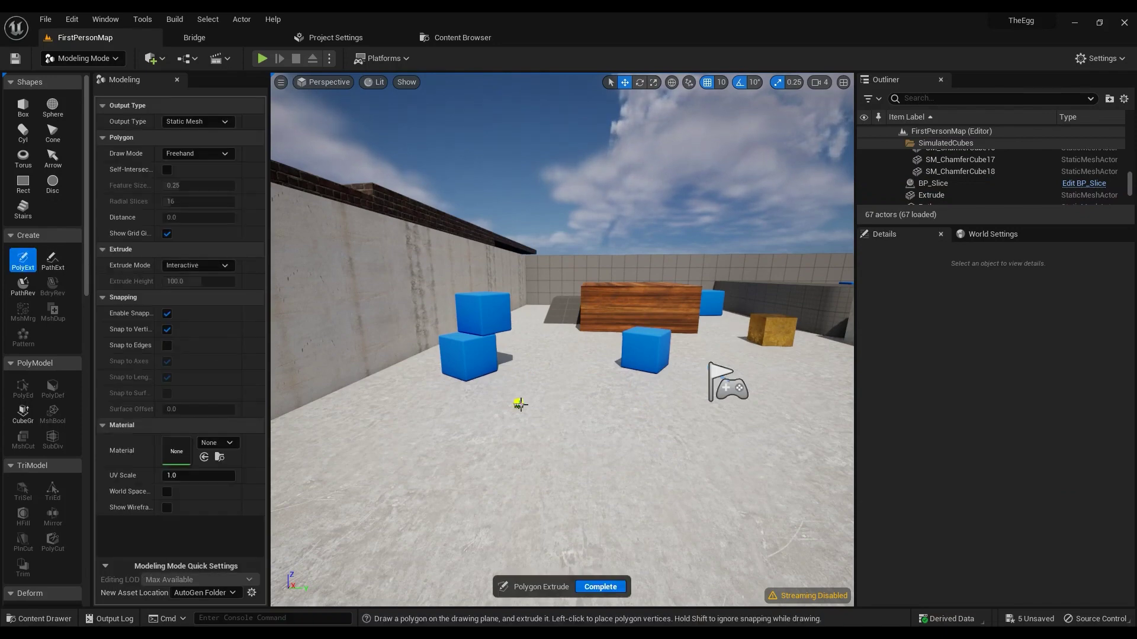
pyautogui.moveTo(515, 400); pyautogui.dragTo(435, 441, button='right')
pyautogui.moveTo(587, 327); pyautogui.dragTo(553, 381, button='right')
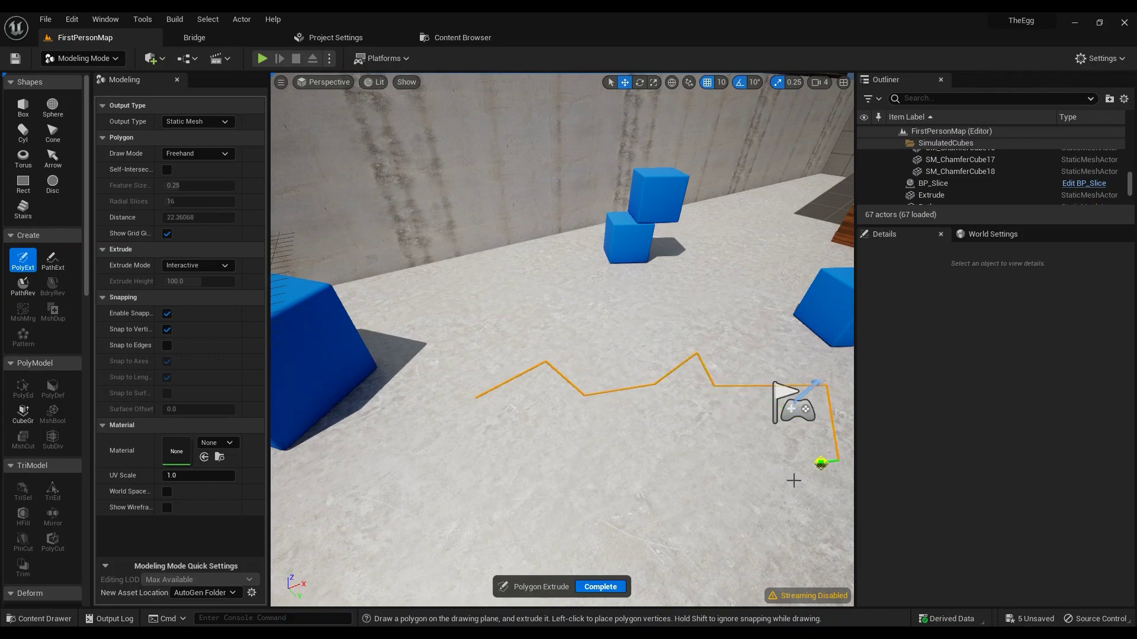
pyautogui.moveTo(656, 565); pyautogui.dragTo(647, 603, button='right')
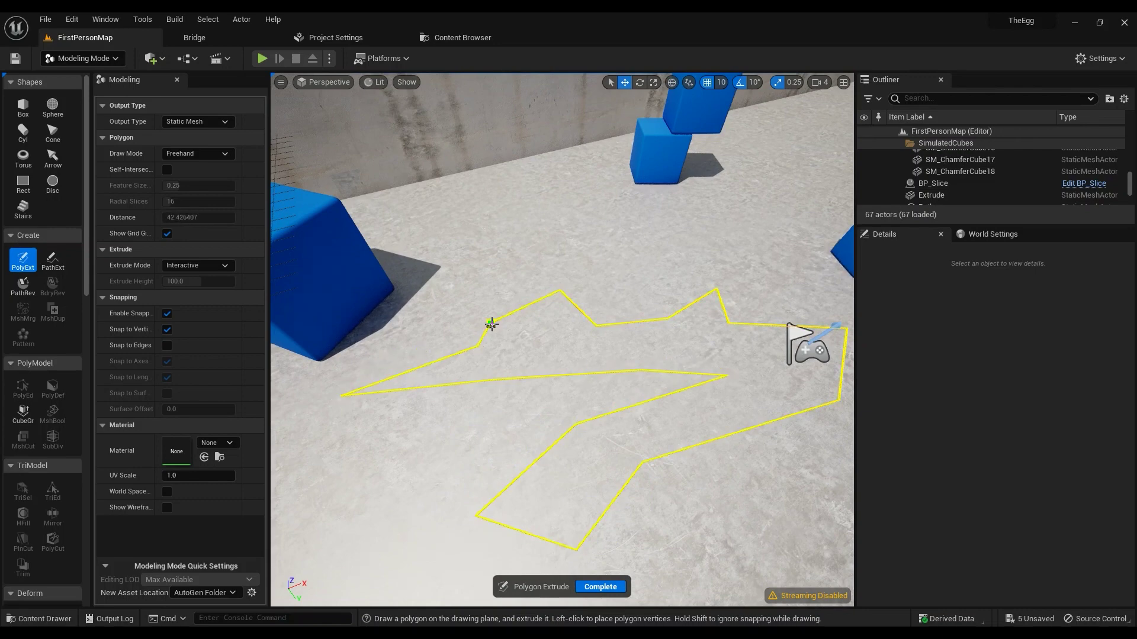
pyautogui.click(491, 324)
pyautogui.press('s')
pyautogui.moveTo(647, 369)
pyautogui.mouseDown(button='right')
pyautogui.moveTo(681, 307)
pyautogui.moveTo(699, 308)
pyautogui.moveTo(659, 372)
pyautogui.mouseUp(button='right')
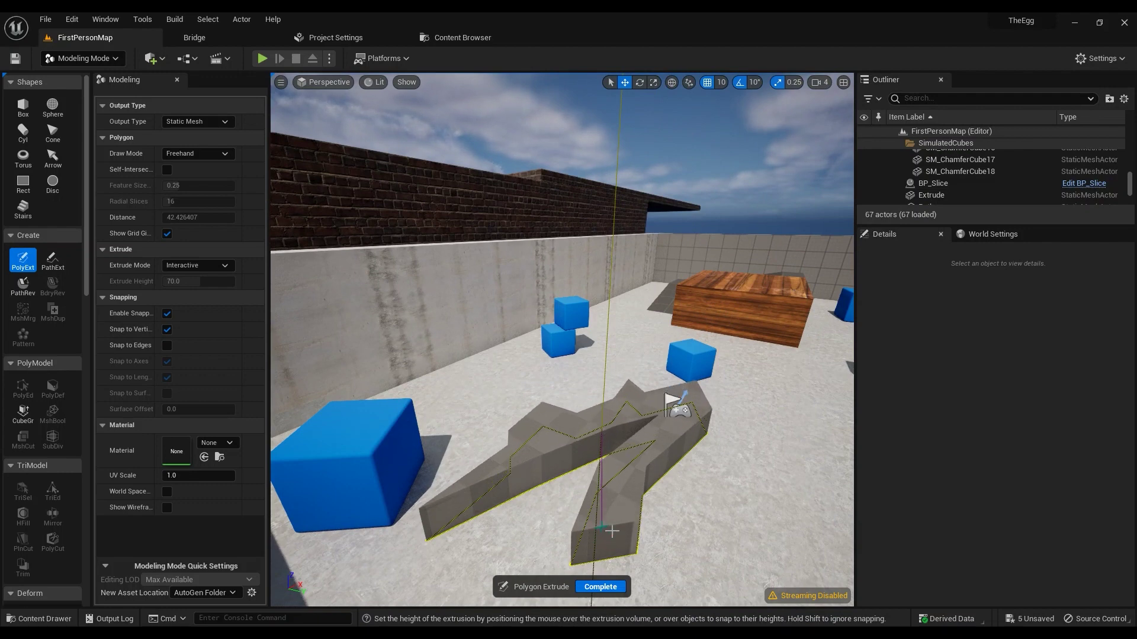
pyautogui.click(603, 529)
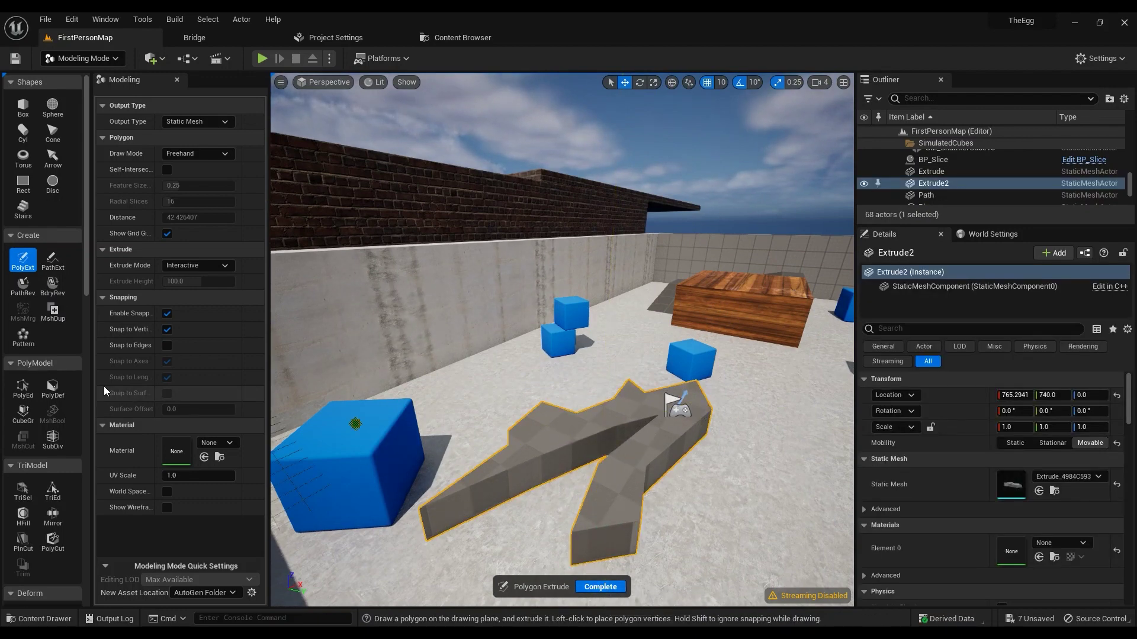
pyautogui.click(23, 387)
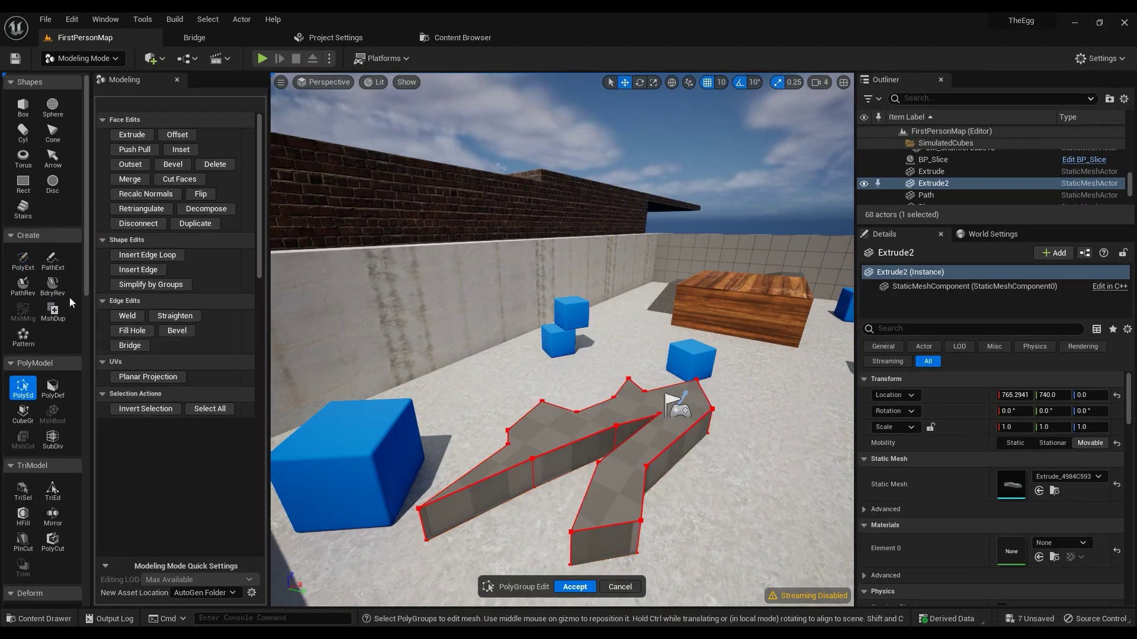
pyautogui.click(53, 286)
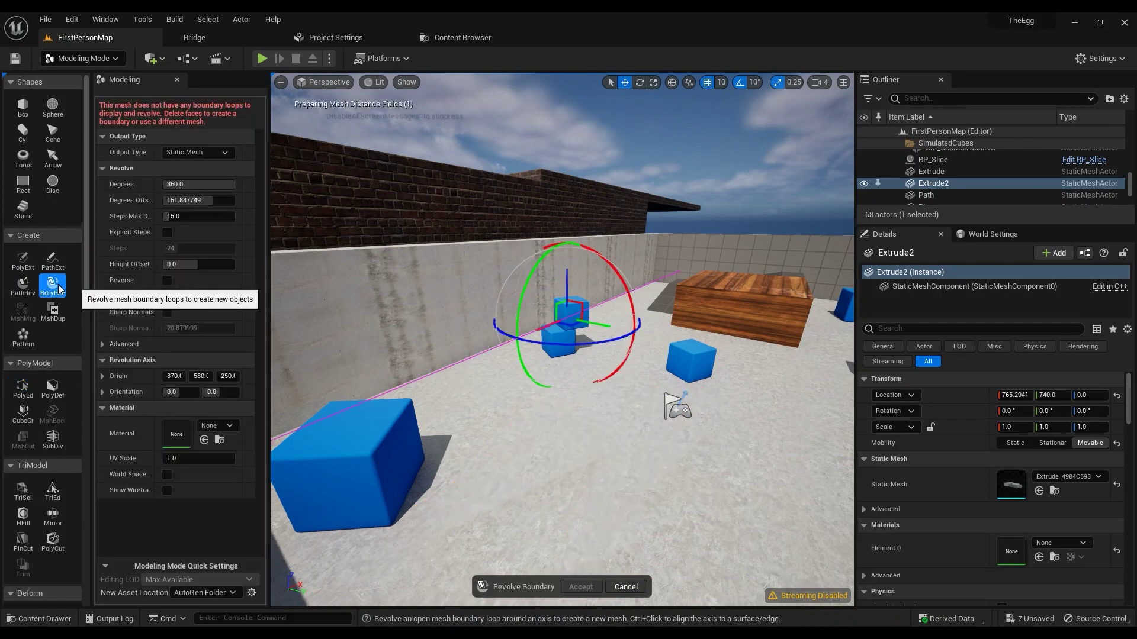
pyautogui.click(626, 586)
# Delete the top face of the extruded polygon in PolyGroup Edit and run Boundary Revolve on its open loop.
pyautogui.click(23, 388)
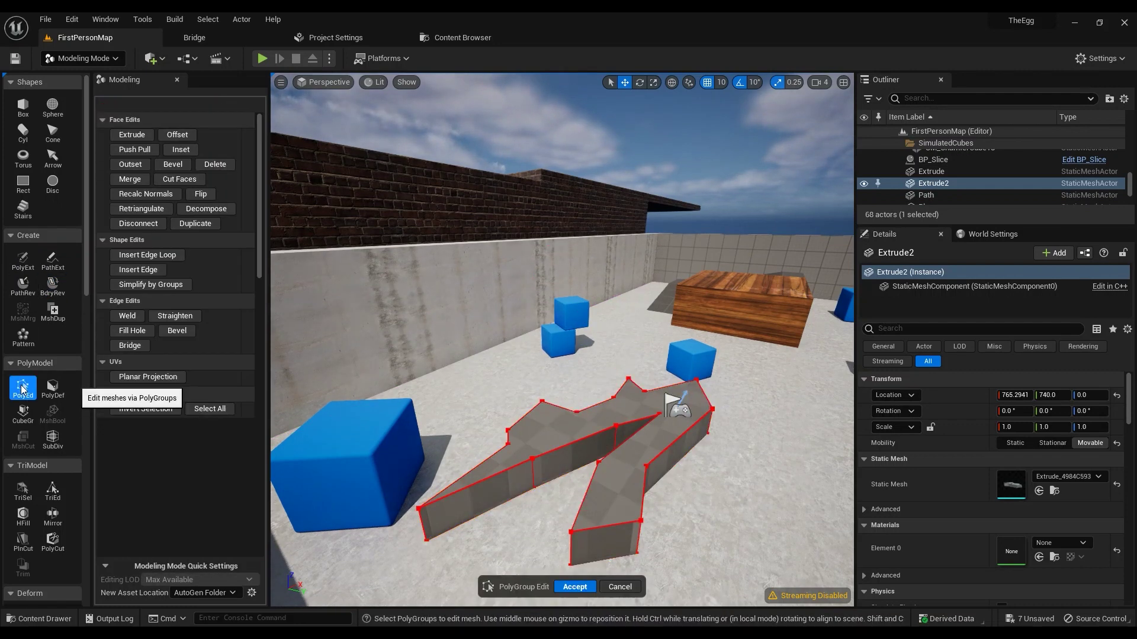
pyautogui.press('Delete')
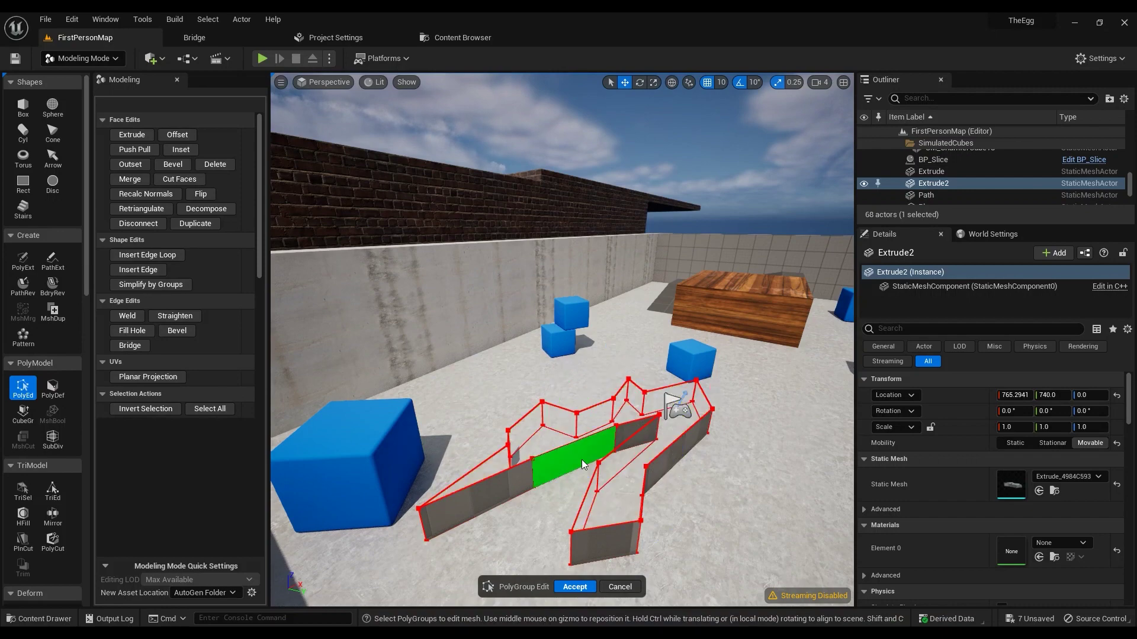
pyautogui.click(55, 283)
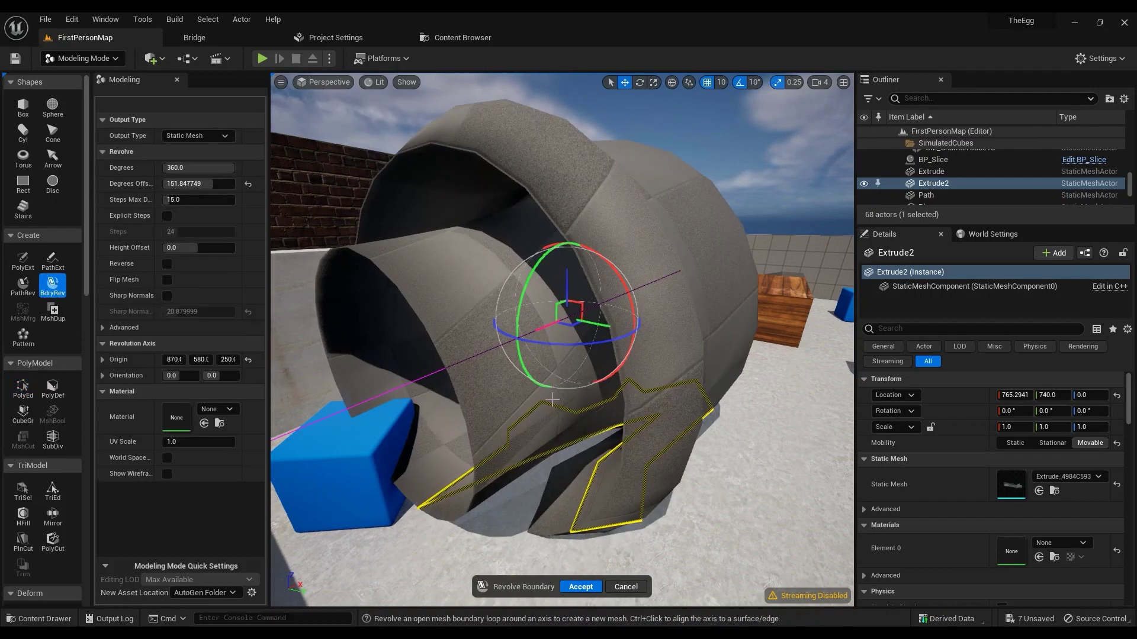
# Adjust the height of the revolution axis origin by lowering and raising it, ending at a Z value of 240.
pyautogui.moveTo(651, 367)
pyautogui.keyDown('alt'); pyautogui.mouseDown()
pyautogui.moveTo(503, 349)
pyautogui.moveTo(328, 370)
pyautogui.moveTo(667, 360)
pyautogui.mouseUp(); pyautogui.keyUp('alt')
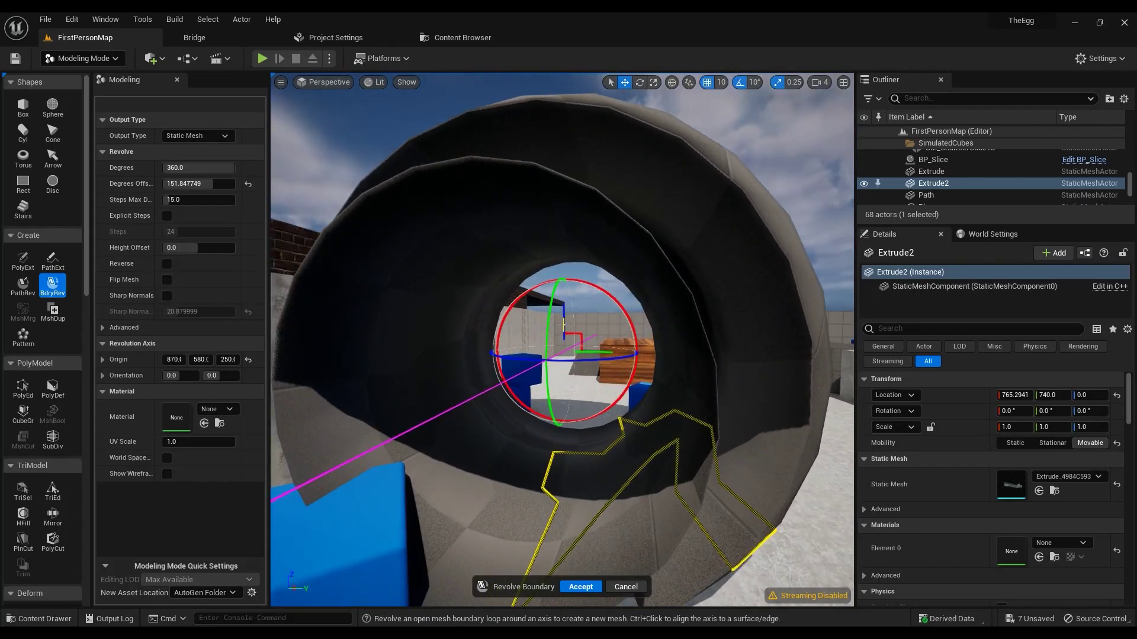
pyautogui.moveTo(564, 312); pyautogui.dragTo(284, 338)
pyautogui.moveTo(562, 356); pyautogui.dragTo(682, 346, button='right')
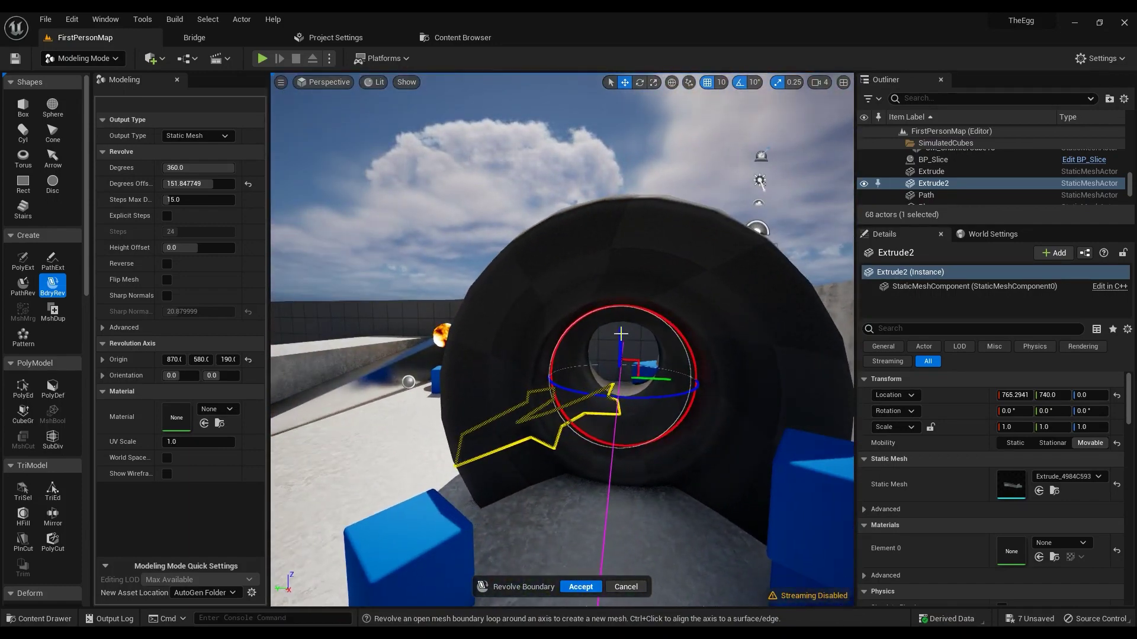
pyautogui.moveTo(620, 334)
pyautogui.mouseDown()
pyautogui.moveTo(628, 255)
pyautogui.moveTo(623, 339)
pyautogui.mouseUp()
pyautogui.moveTo(616, 410); pyautogui.dragTo(853, 414, button='right')
pyautogui.moveTo(609, 378); pyautogui.dragTo(659, 378, button='right')
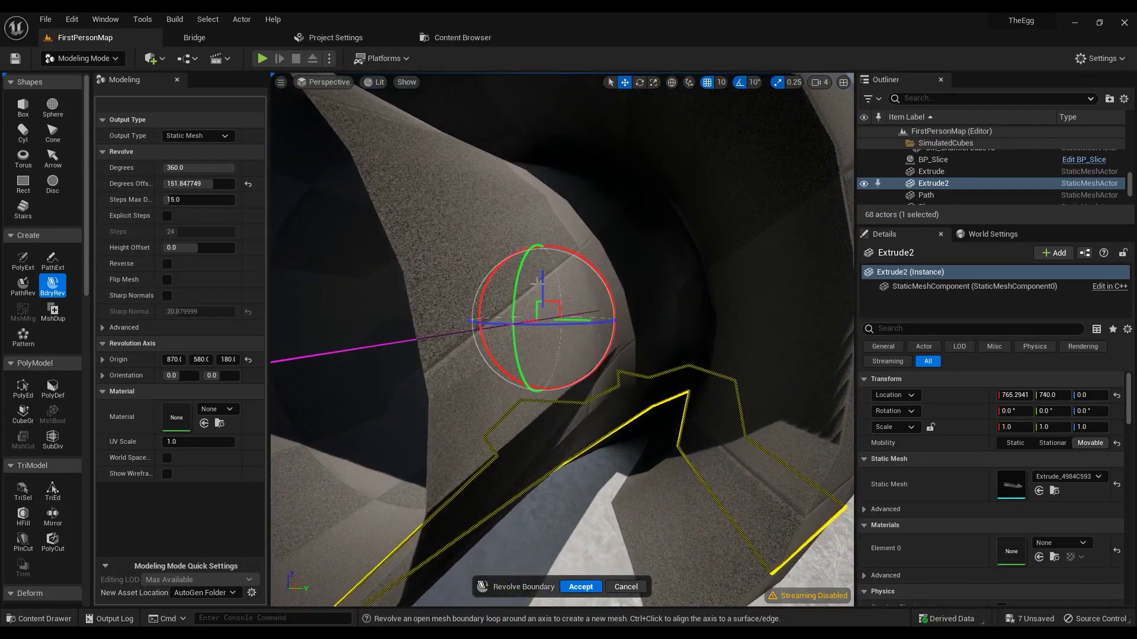
pyautogui.moveTo(537, 289); pyautogui.dragTo(538, 253)
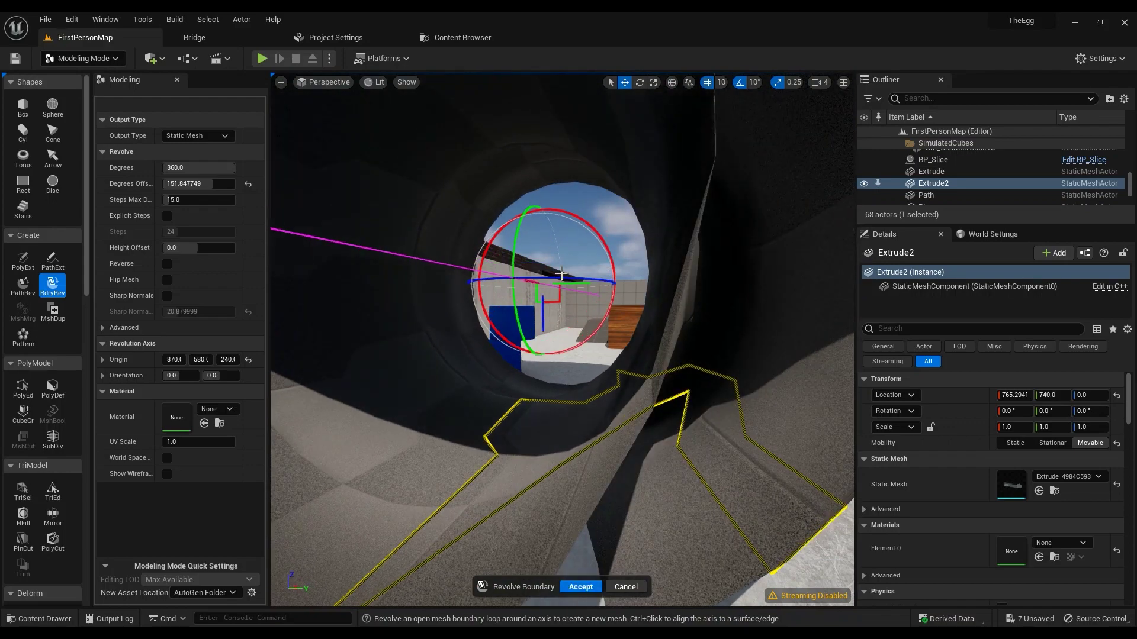
pyautogui.moveTo(538, 253); pyautogui.dragTo(367, 272, button='right')
pyautogui.moveTo(544, 350); pyautogui.dragTo(569, 281, button='right')
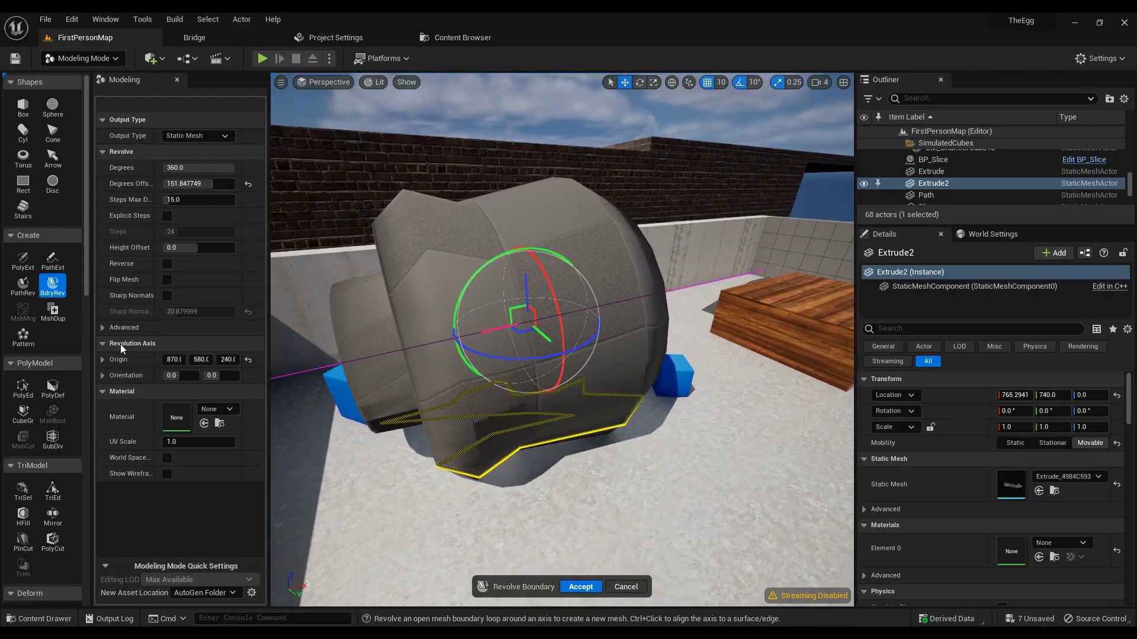
# Examine the advanced revolve settings and inspect the revolved shape from its open ends.
pyautogui.click(102, 328)
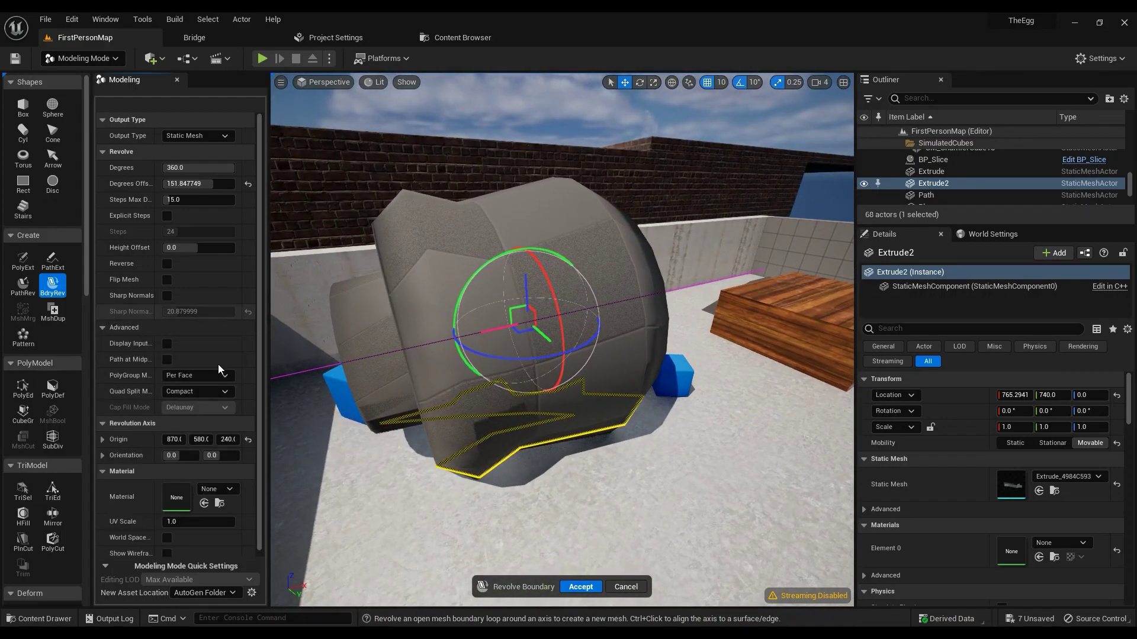
pyautogui.click(103, 328)
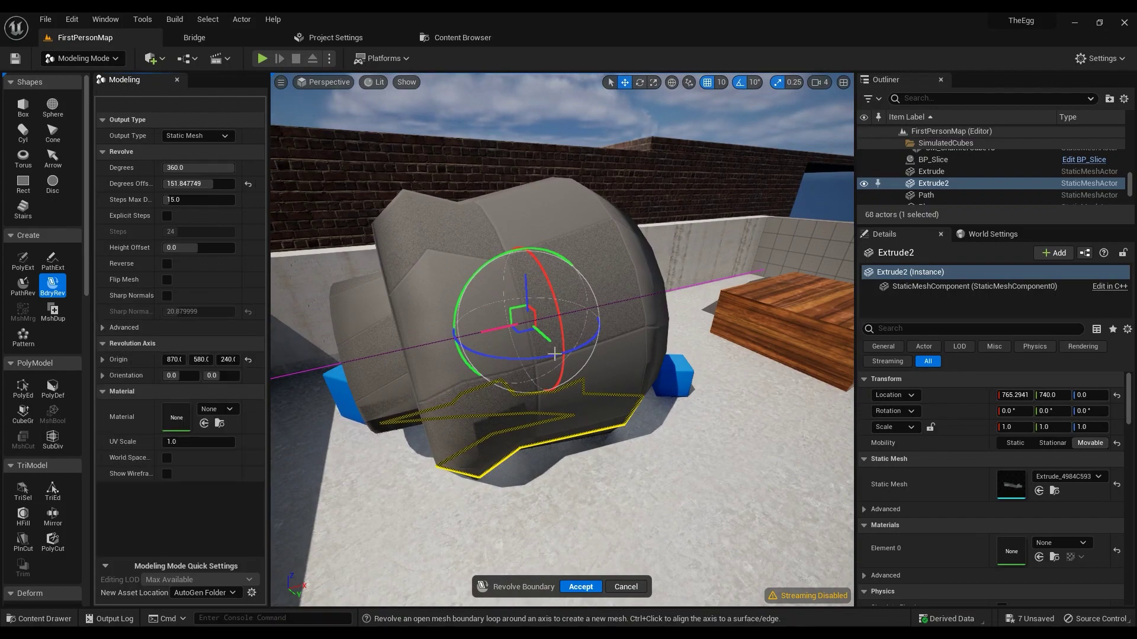
pyautogui.moveTo(605, 315); pyautogui.dragTo(539, 317, button='right')
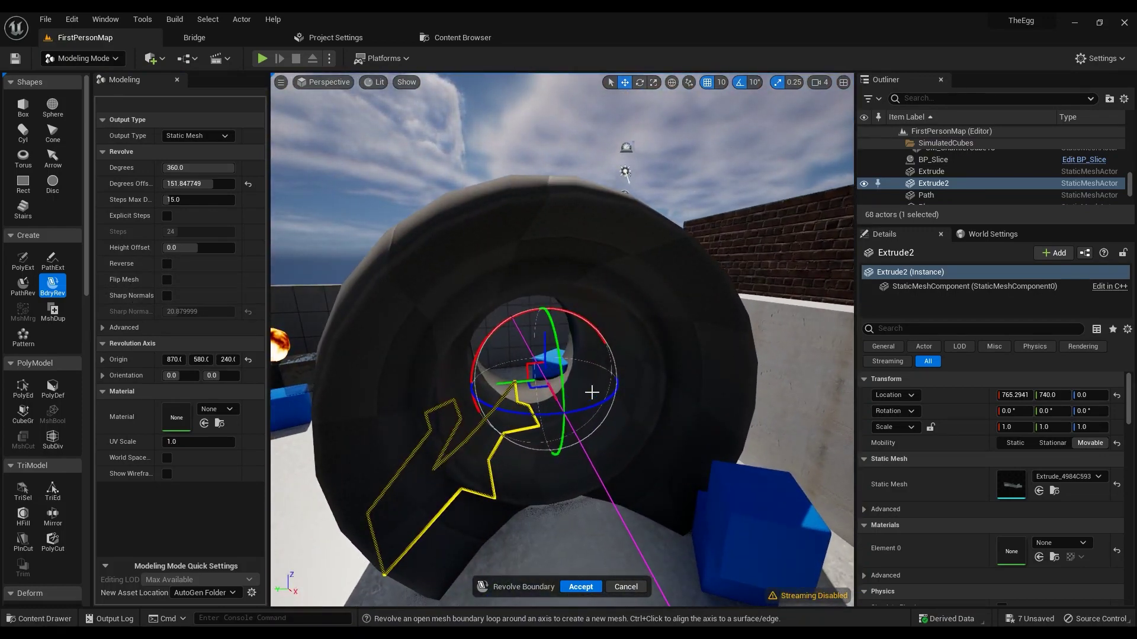
pyautogui.moveTo(592, 392); pyautogui.dragTo(569, 388, button='right')
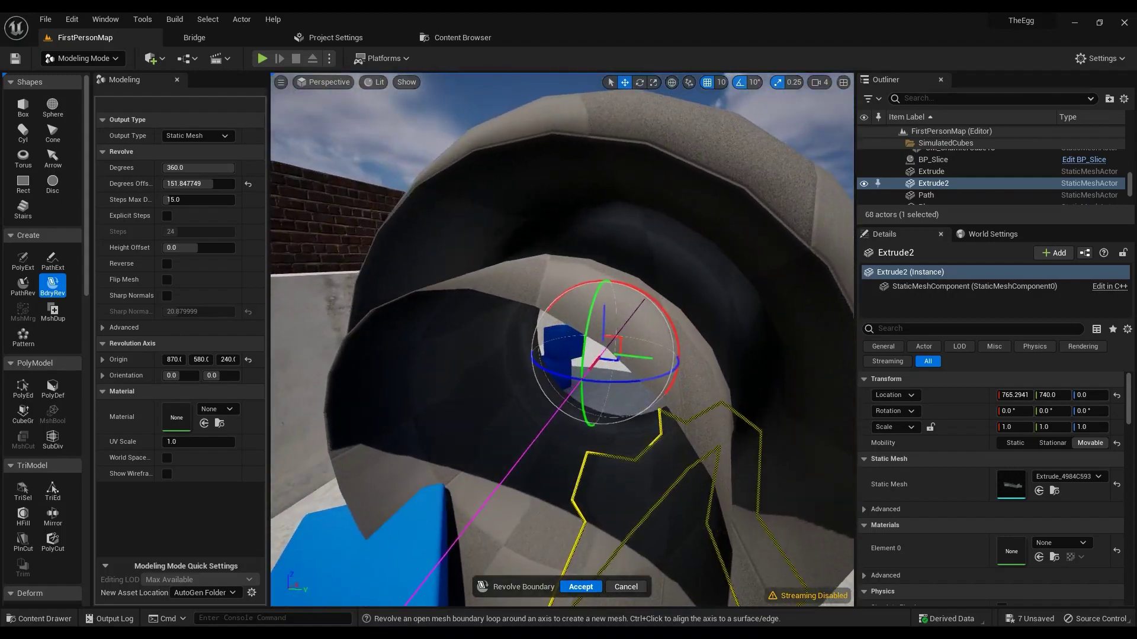